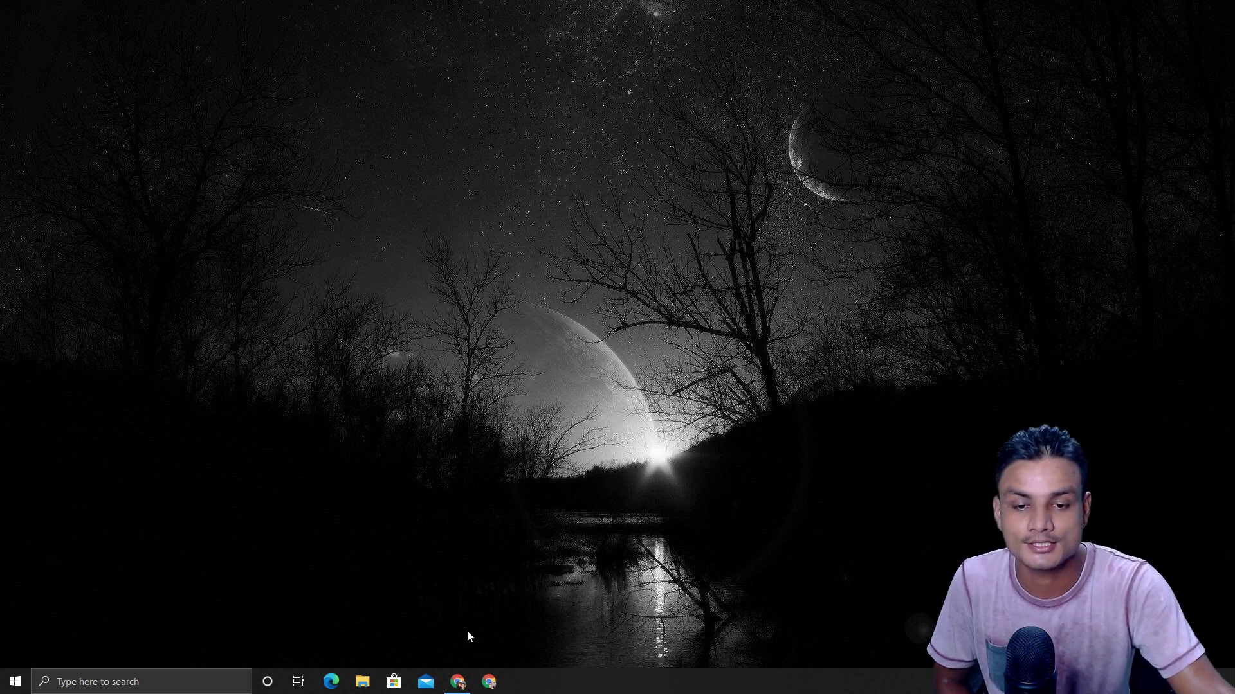
Restore The Verge article on Android apps in Your Phone and enlarge its PC apps photo.
left_click(458, 682)
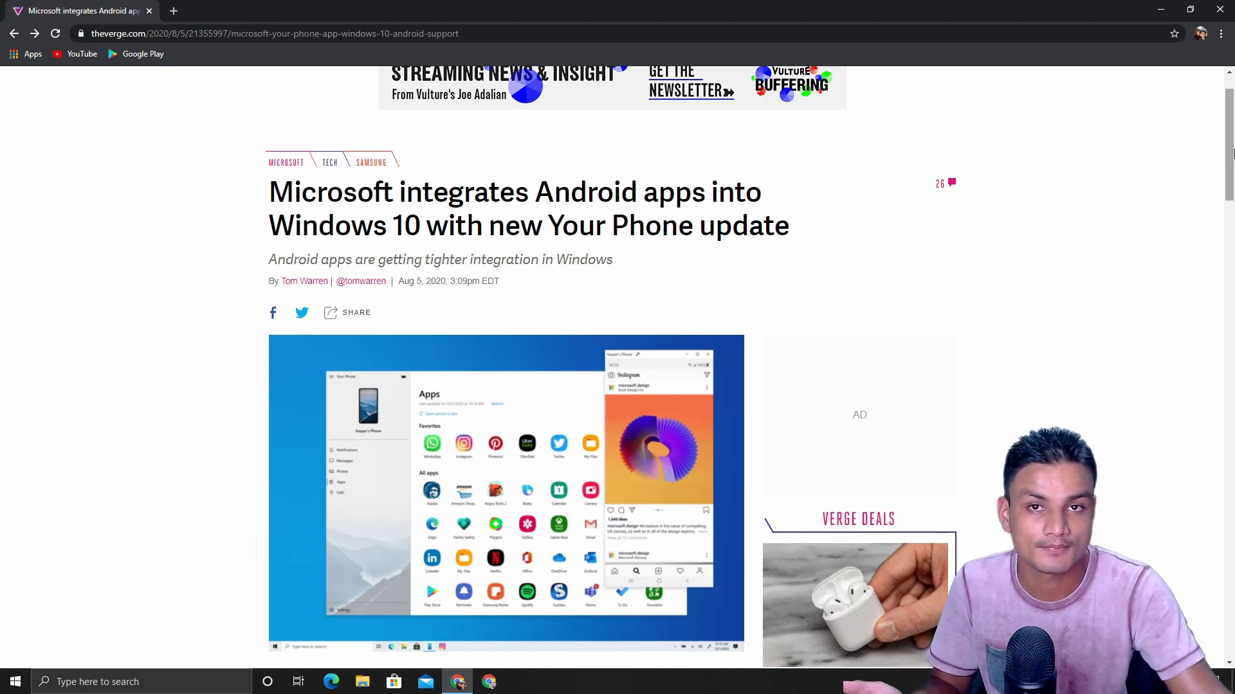
left_click_drag(1232, 151, 1232, 275)
left_click(487, 306)
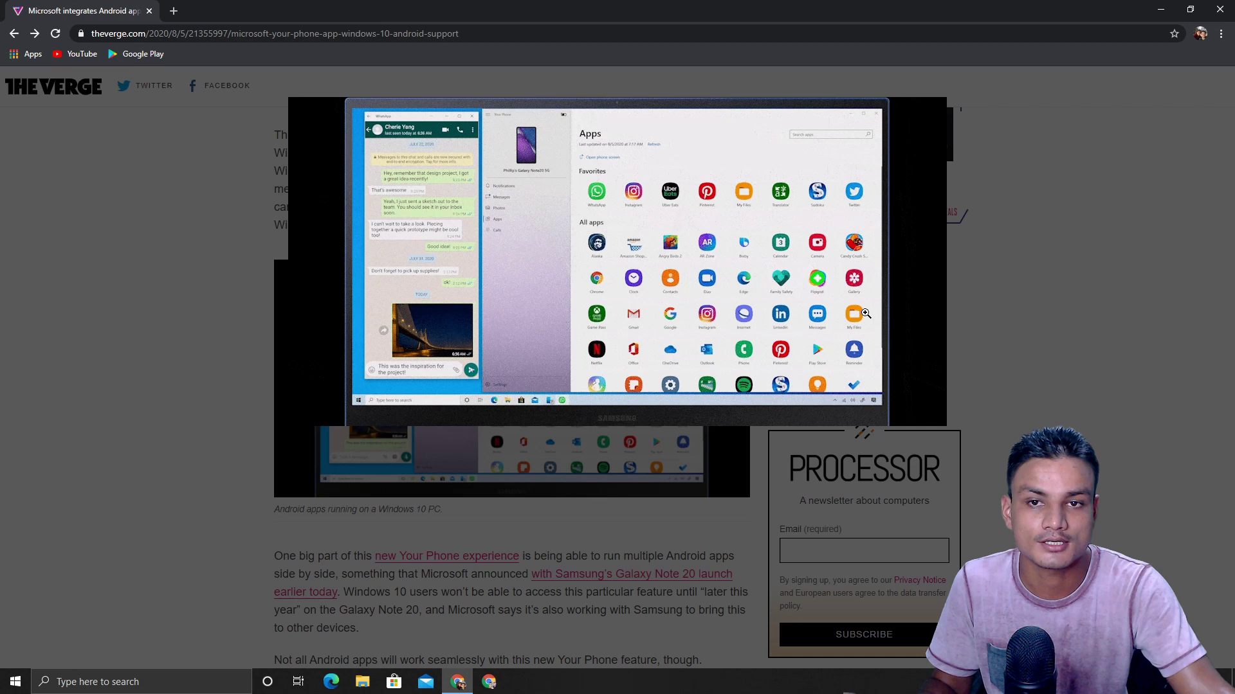
Close the enlarged photo and scroll down to the Samsung and Windows Insider requirements section.
left_click(1158, 307)
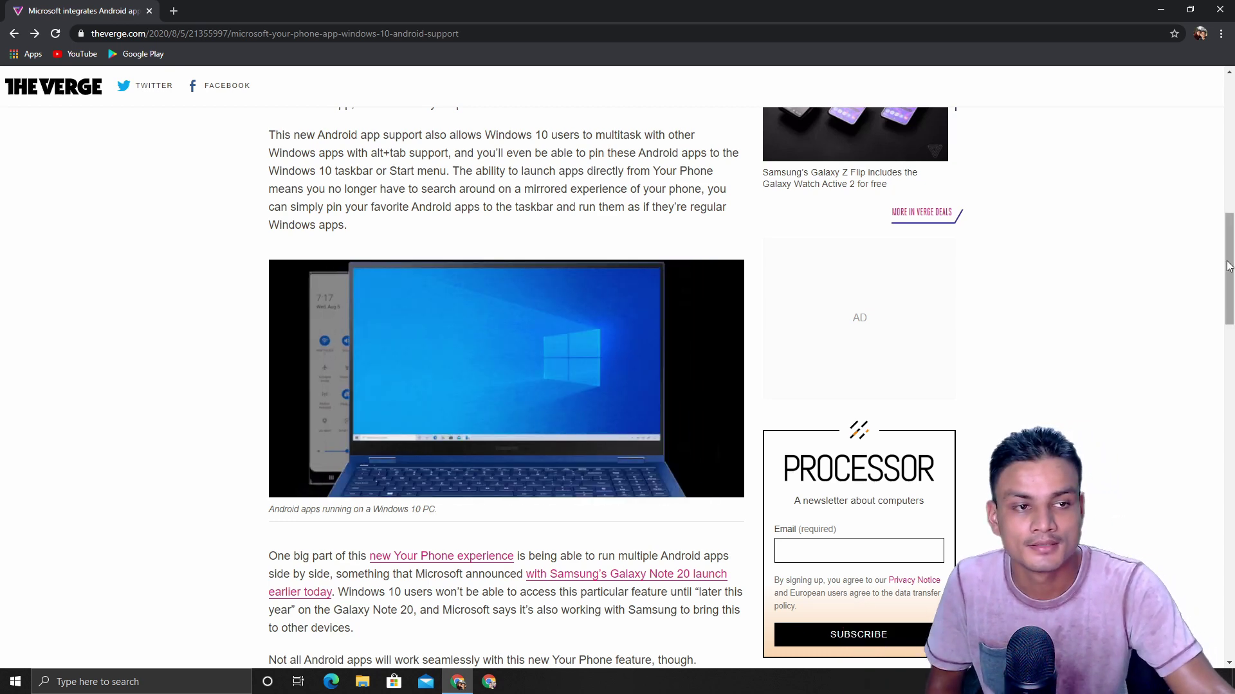
left_click_drag(1228, 268, 1229, 275)
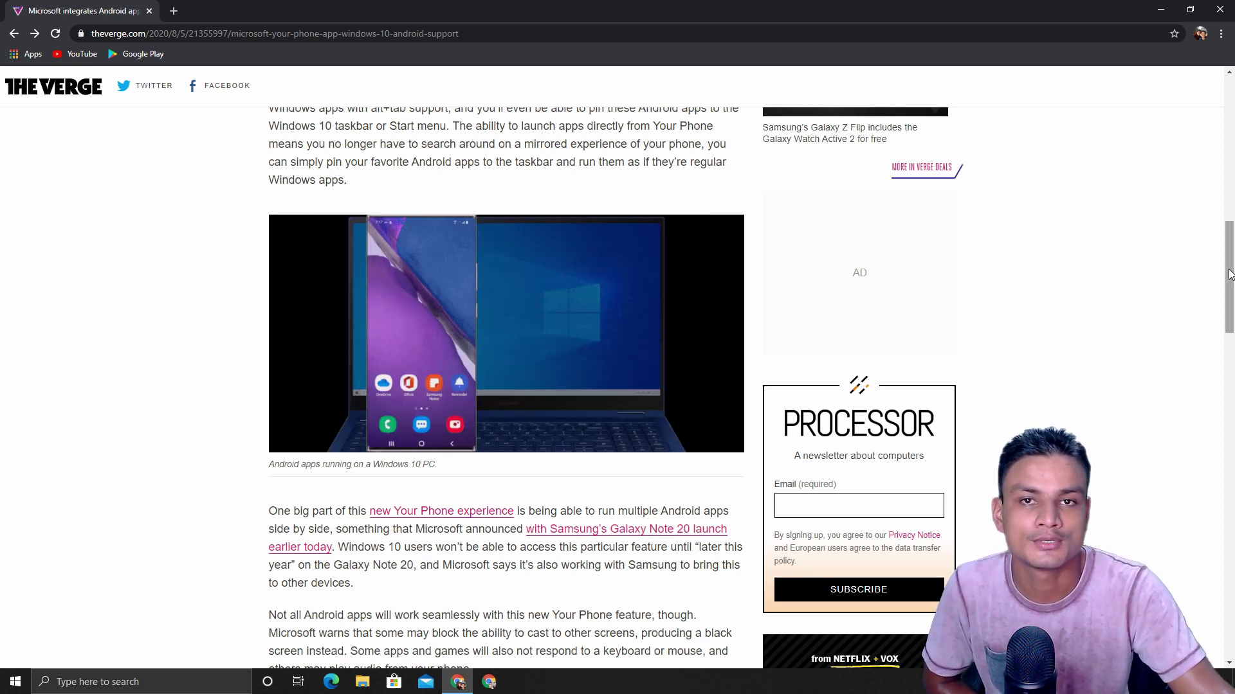
left_click_drag(1230, 275, 1230, 295)
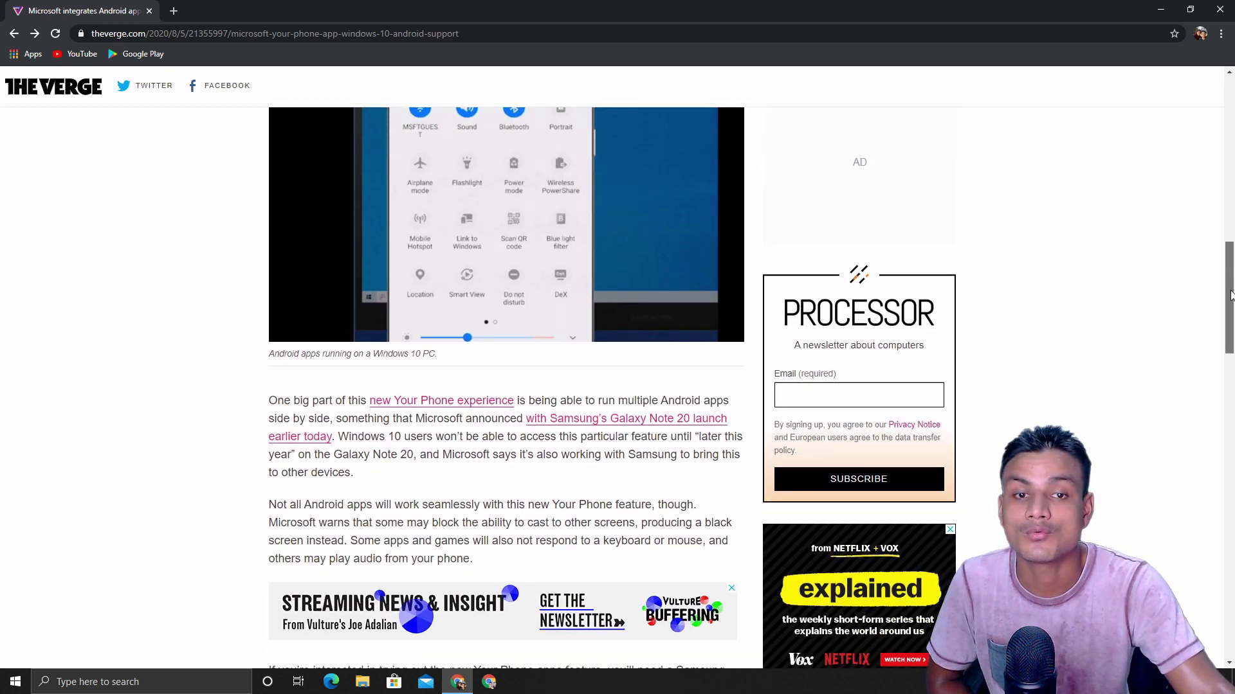
scroll(1135, 347, "down", 2)
scroll(598, 318, "down", 3)
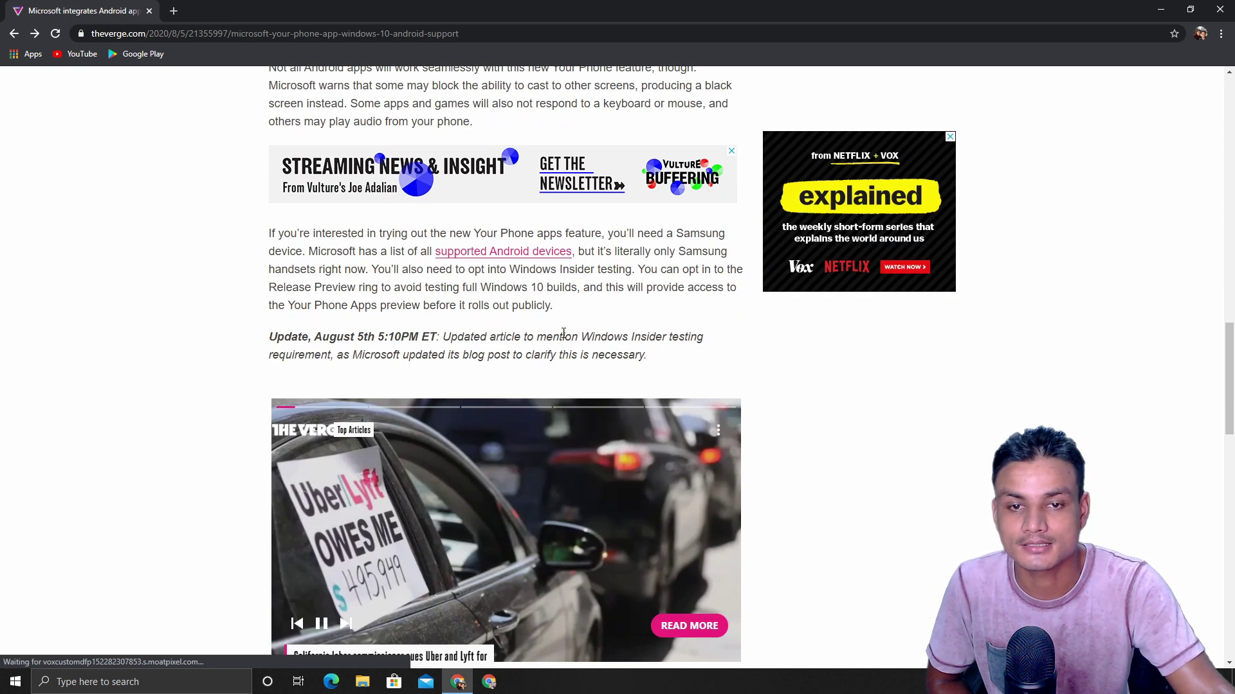
Open the 'supported Android devices' link in a new tab and view Microsoft's Samsung device lists.
right_click(507, 251)
left_click(545, 266)
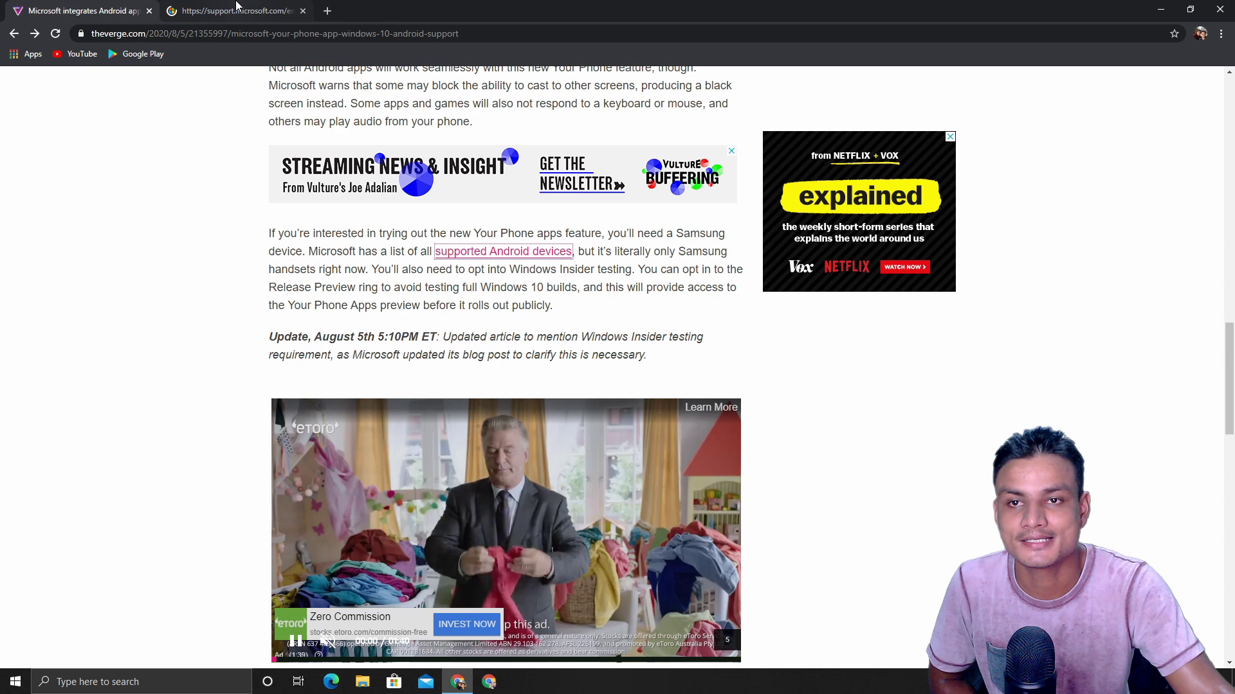
left_click(237, 10)
left_click(351, 289)
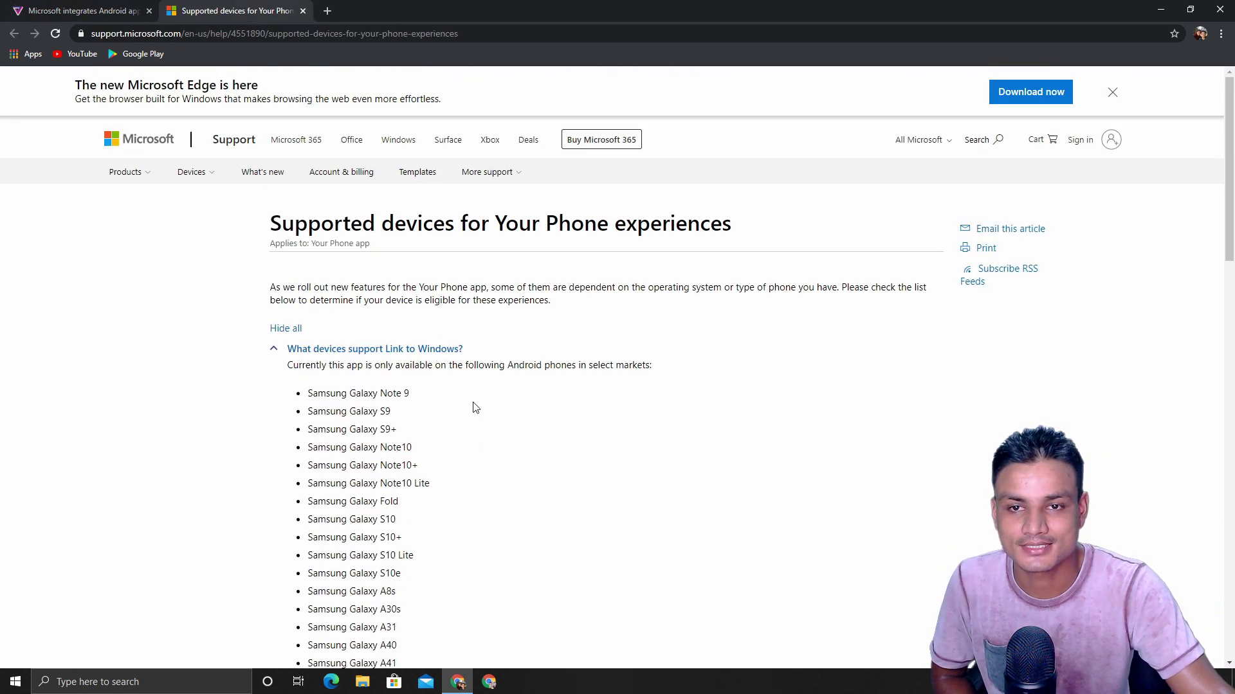
scroll(303, 362, "down", 1)
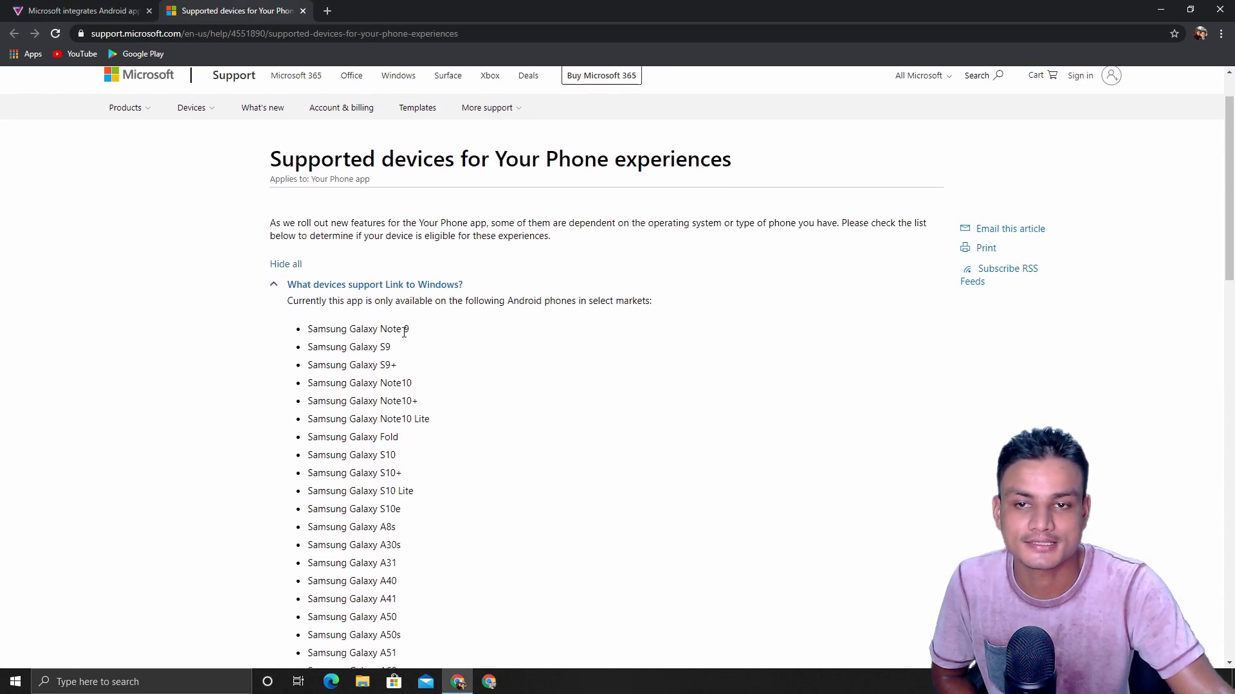
scroll(403, 342, "down", 2)
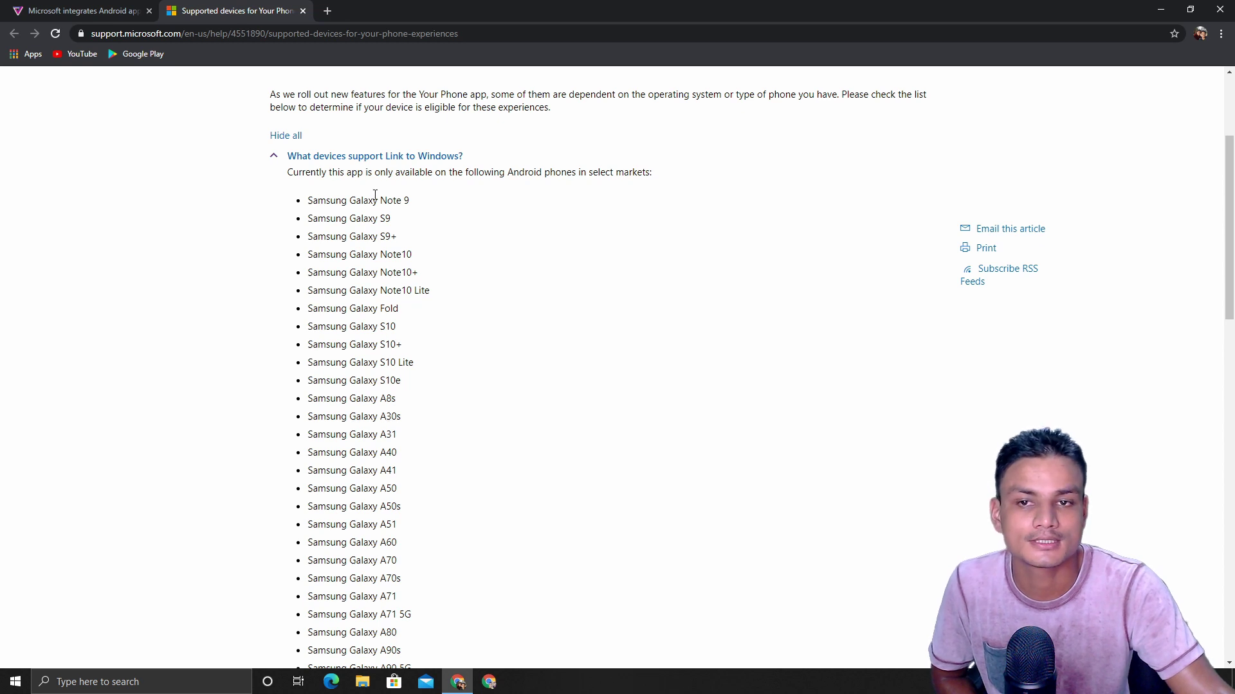
scroll(405, 350, "down", 5)
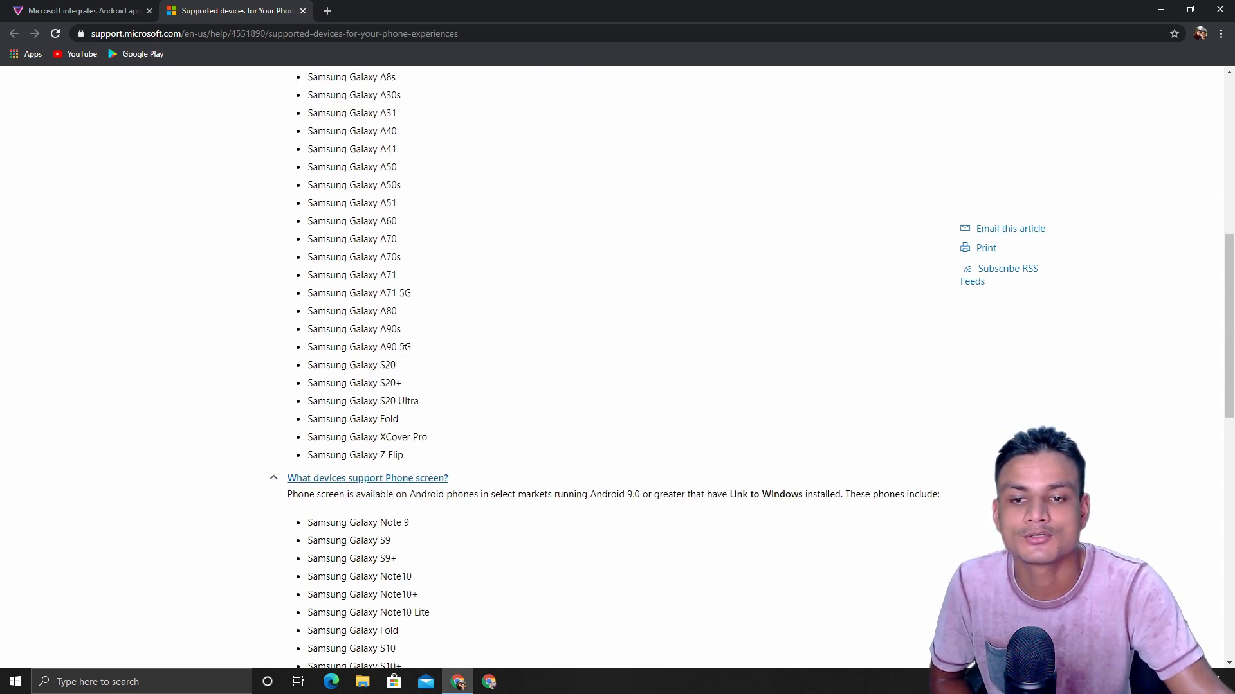
scroll(410, 440, "up", 4)
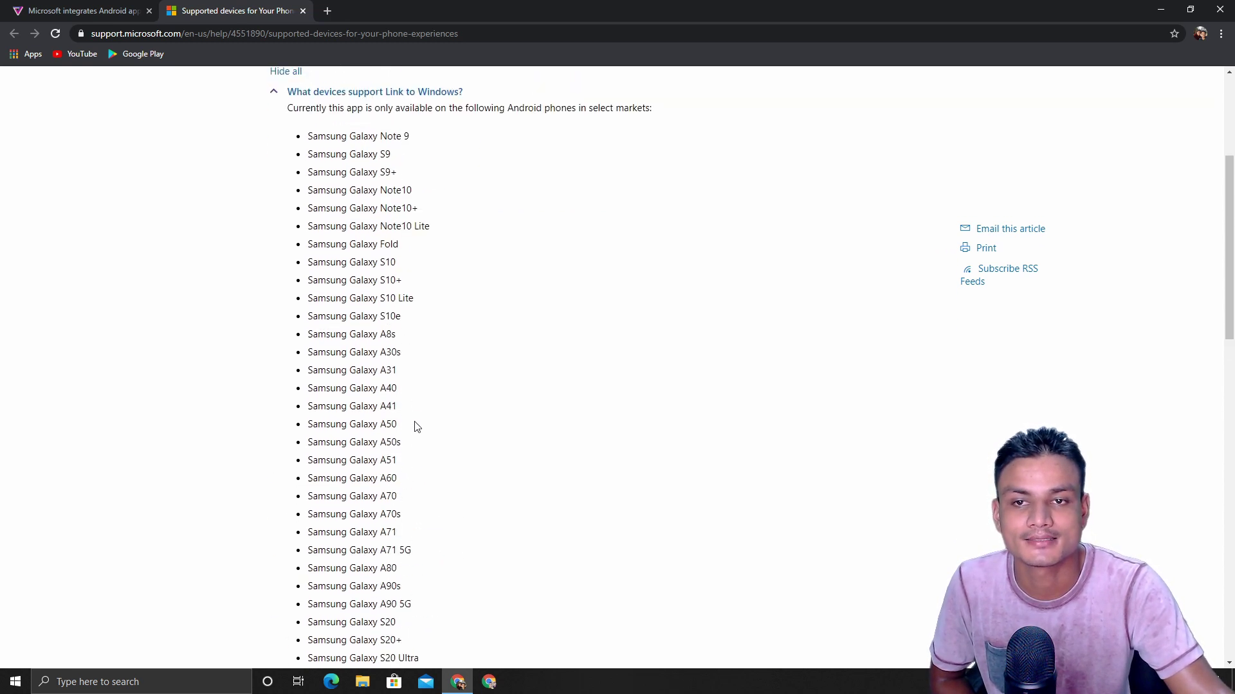
scroll(406, 348, "down", 4)
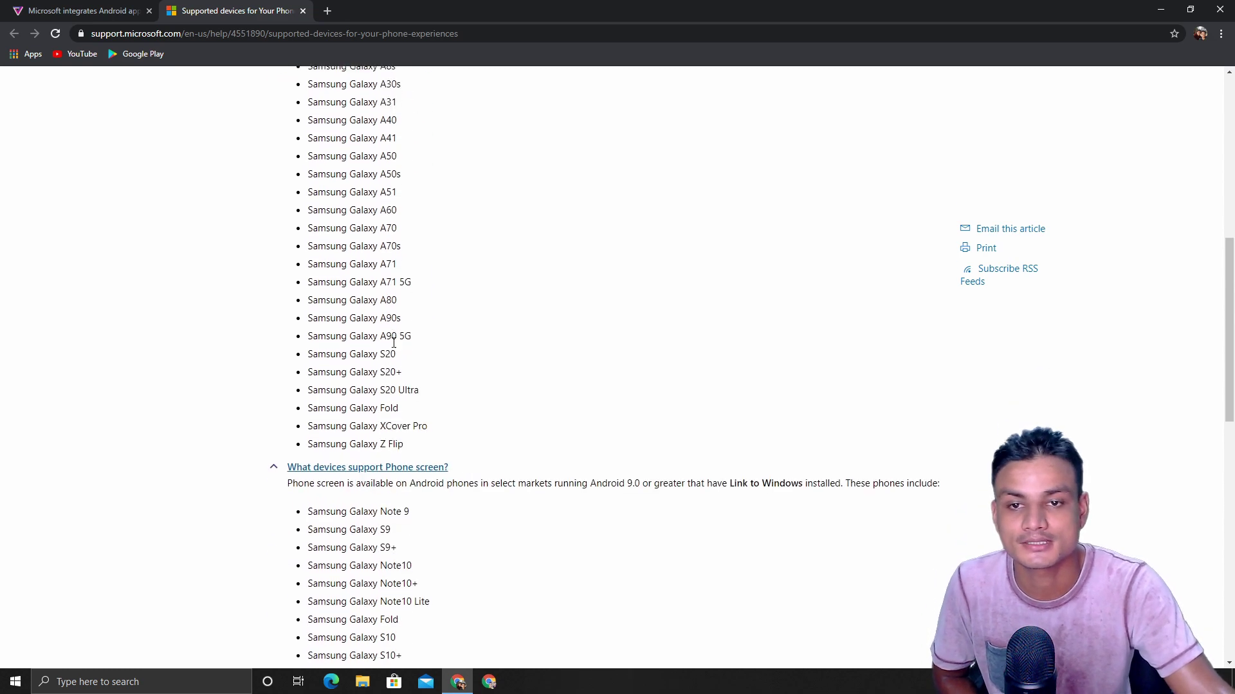
scroll(394, 352, "down", 4)
scroll(394, 351, "down", 2)
scroll(372, 325, "down", 2)
scroll(438, 351, "down", 4)
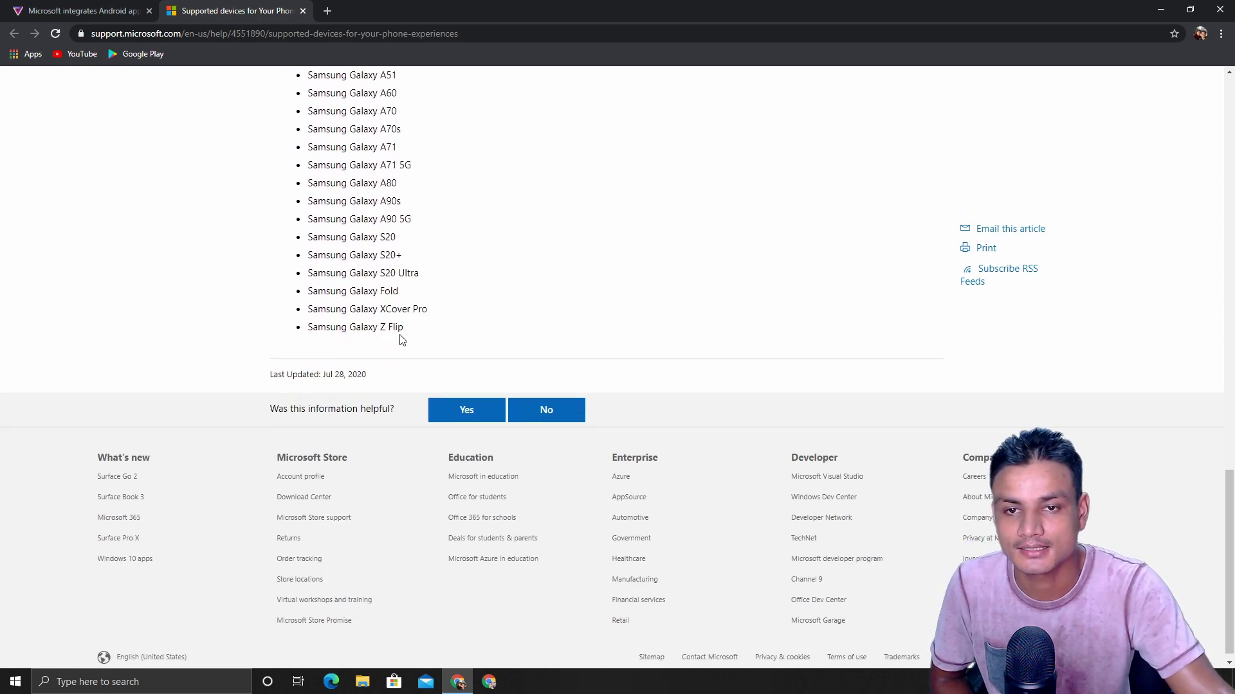
scroll(402, 339, "up", 6)
scroll(397, 333, "up", 4)
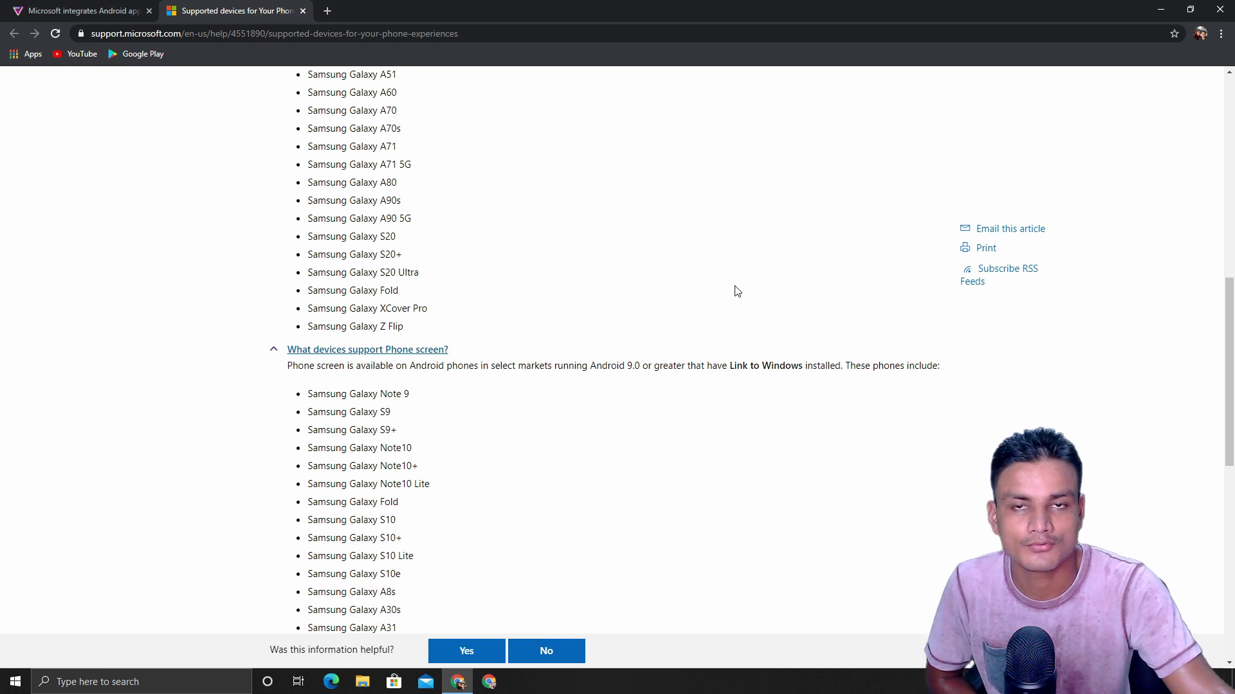
scroll(587, 332, "down", 1)
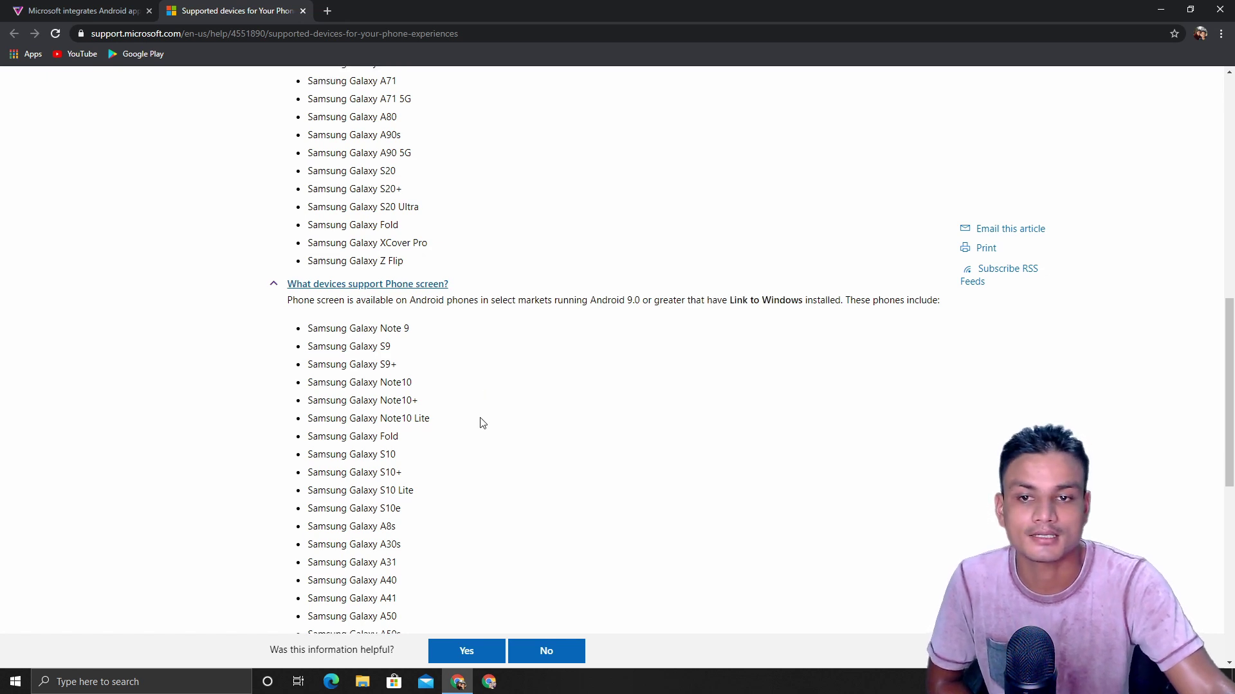
scroll(482, 405, "down", 2)
scroll(455, 378, "down", 2)
scroll(453, 377, "up", 3)
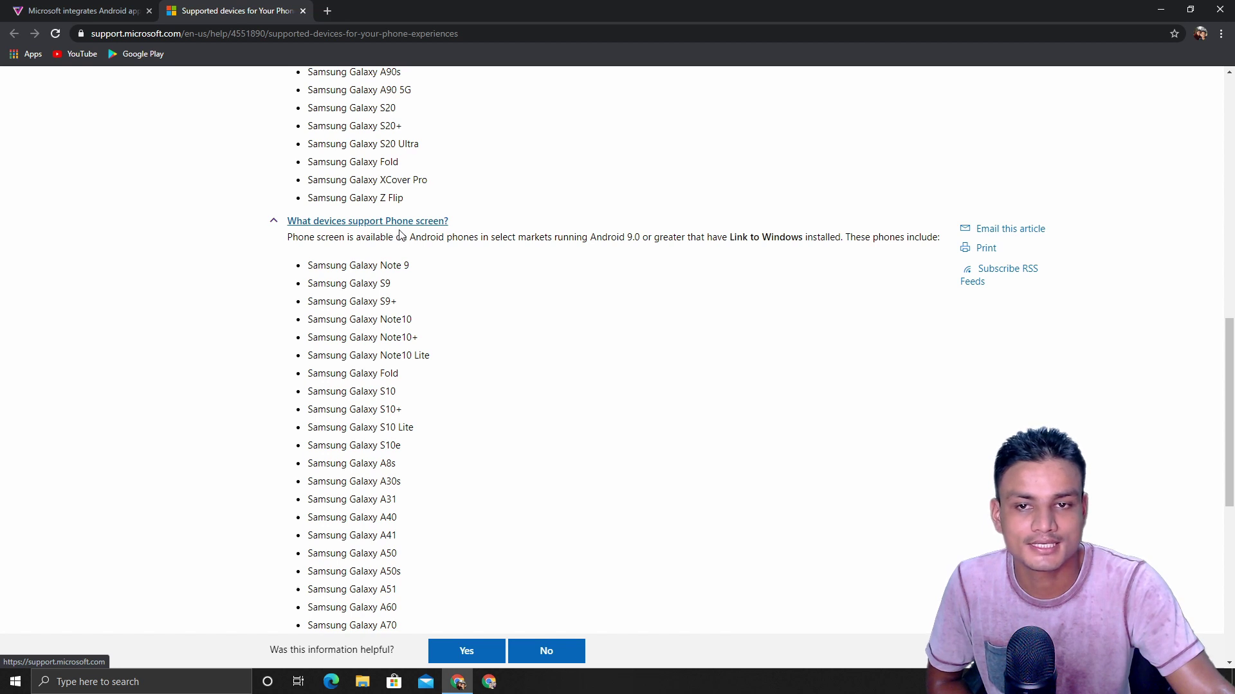
scroll(331, 271, "down", 1)
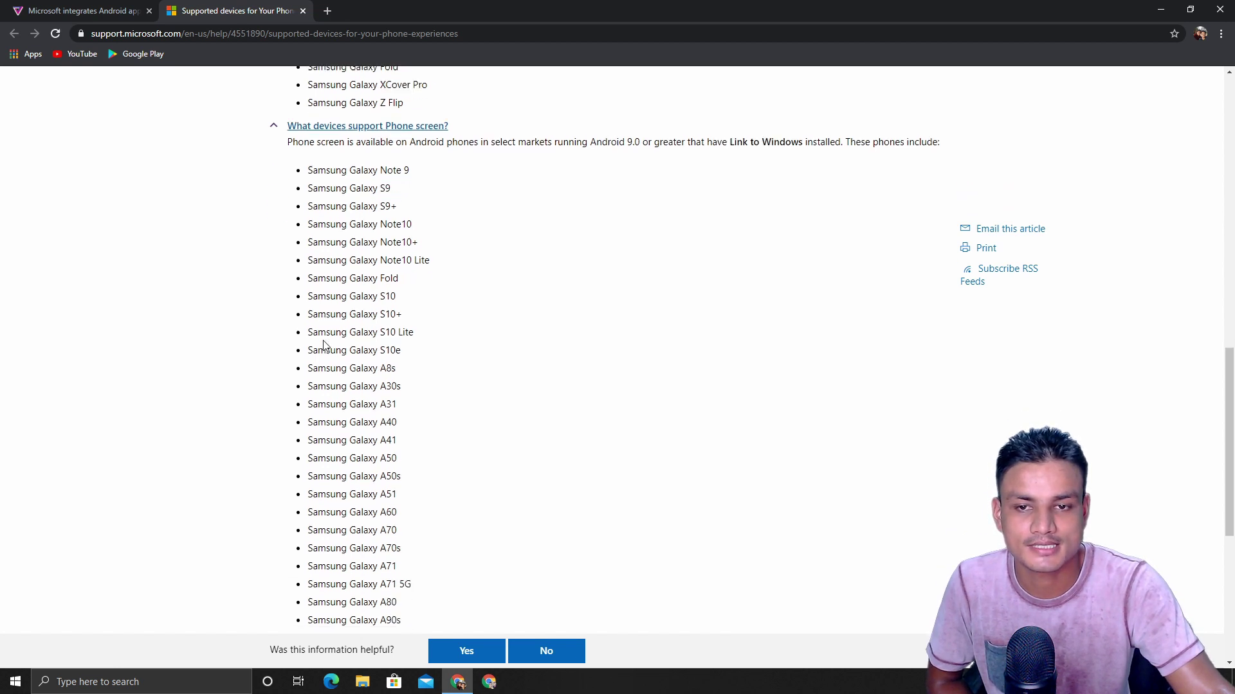
scroll(322, 347, "down", 2)
Highlight A41, A31 and S20 in turn, clear the selection, then highlight A31.
left_click_drag(382, 278, 407, 282)
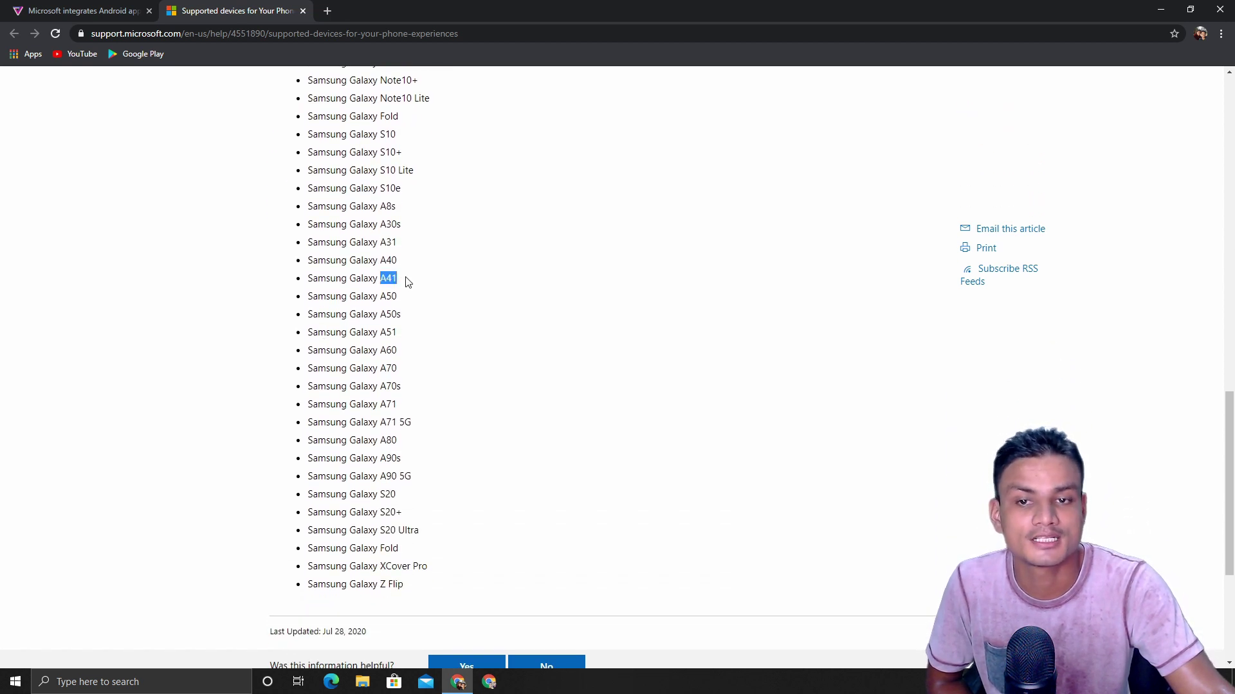
left_click_drag(381, 242, 403, 250)
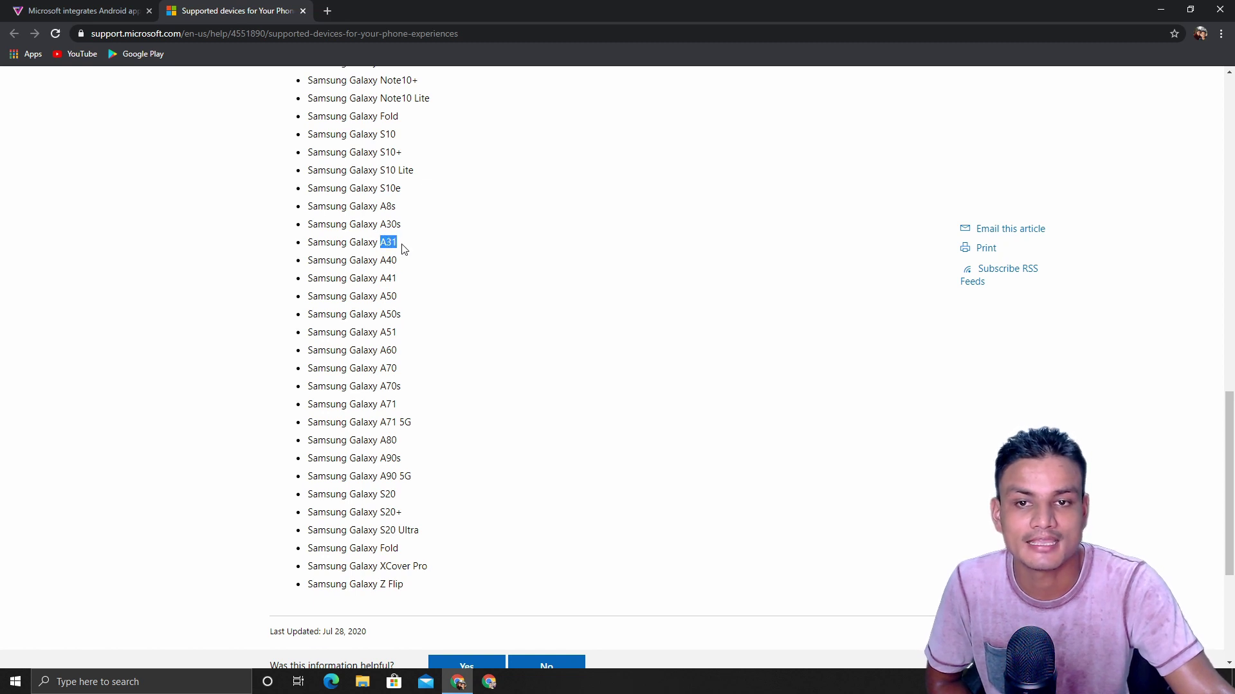
scroll(387, 355, "down", 2)
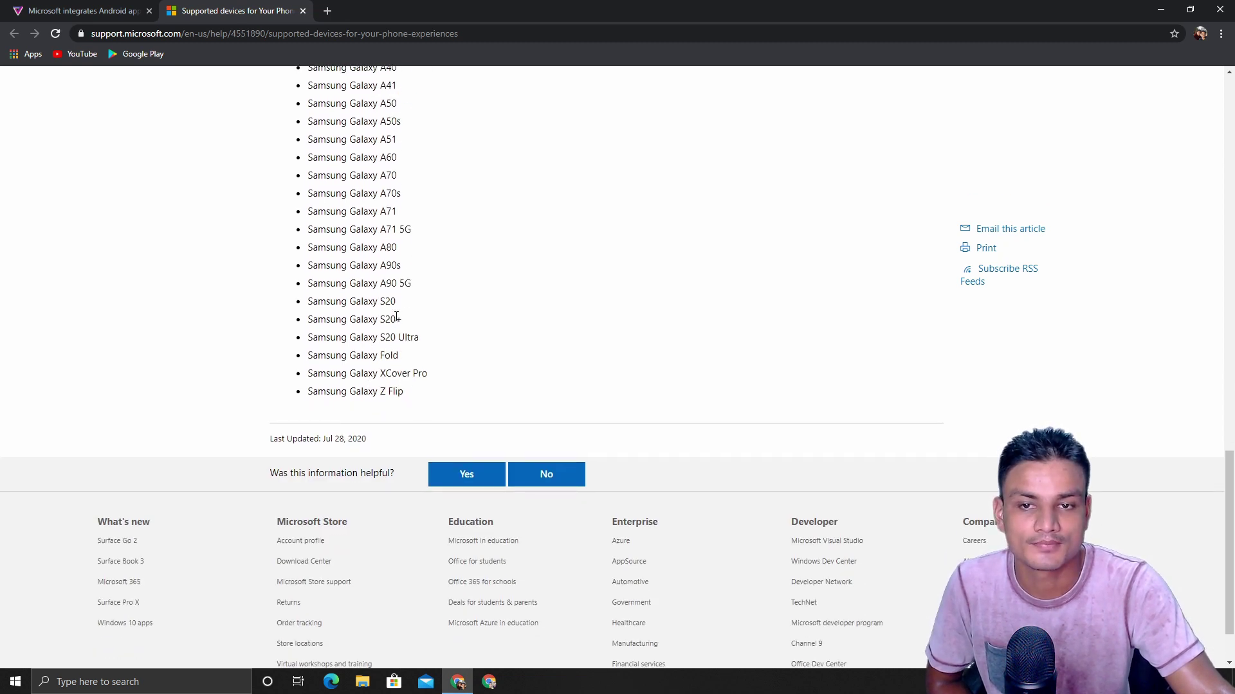
left_click_drag(382, 302, 413, 303)
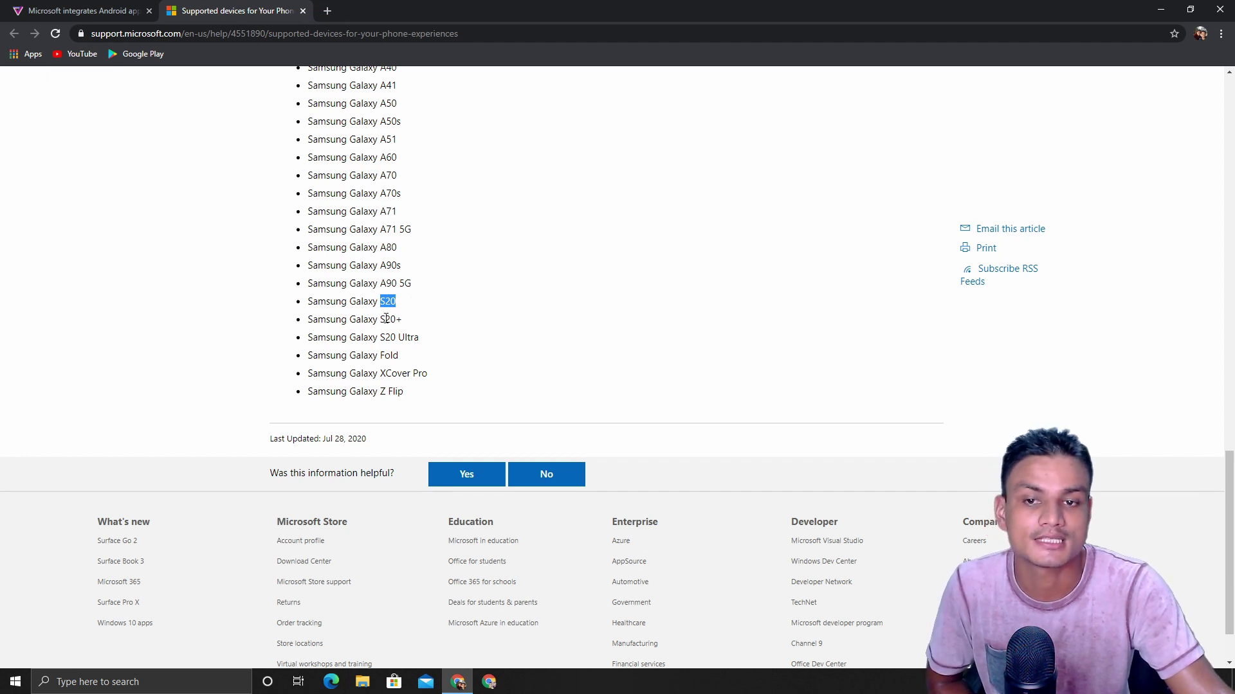
scroll(386, 309, "up", 1)
scroll(389, 279, "up", 1)
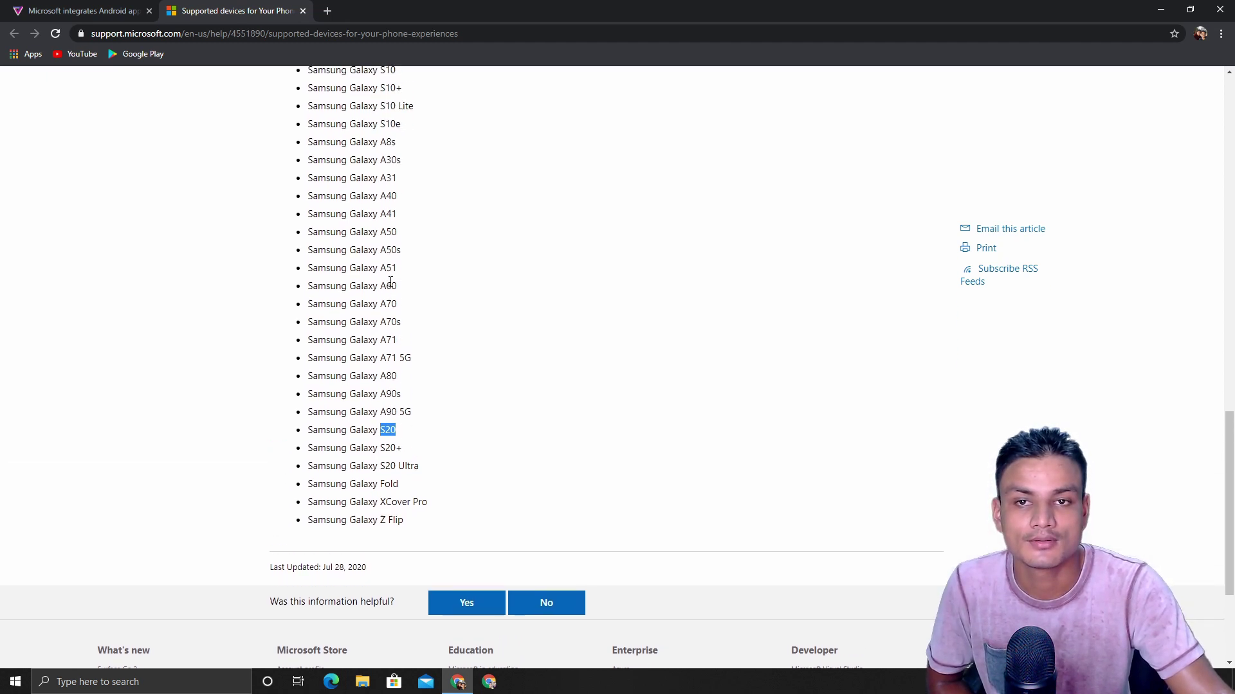
scroll(391, 281, "up", 1)
scroll(391, 281, "up", 1)
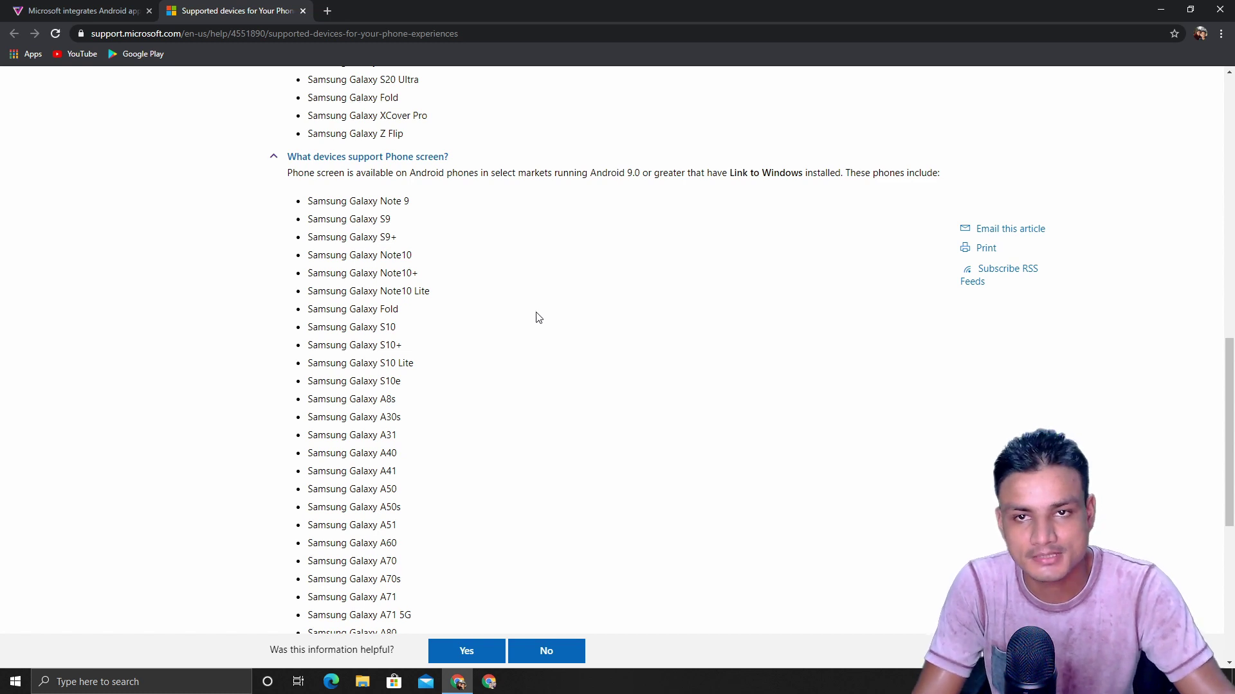
scroll(507, 361, "down", 3)
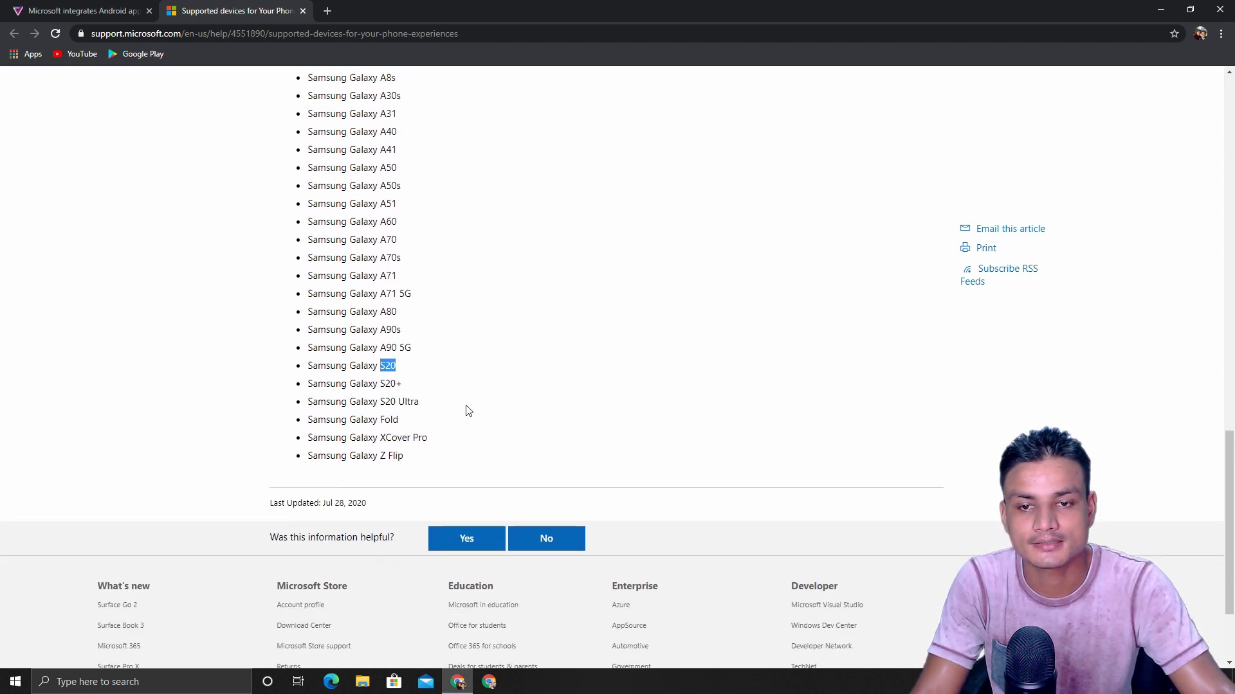
scroll(477, 425, "up", 2)
left_click(483, 320)
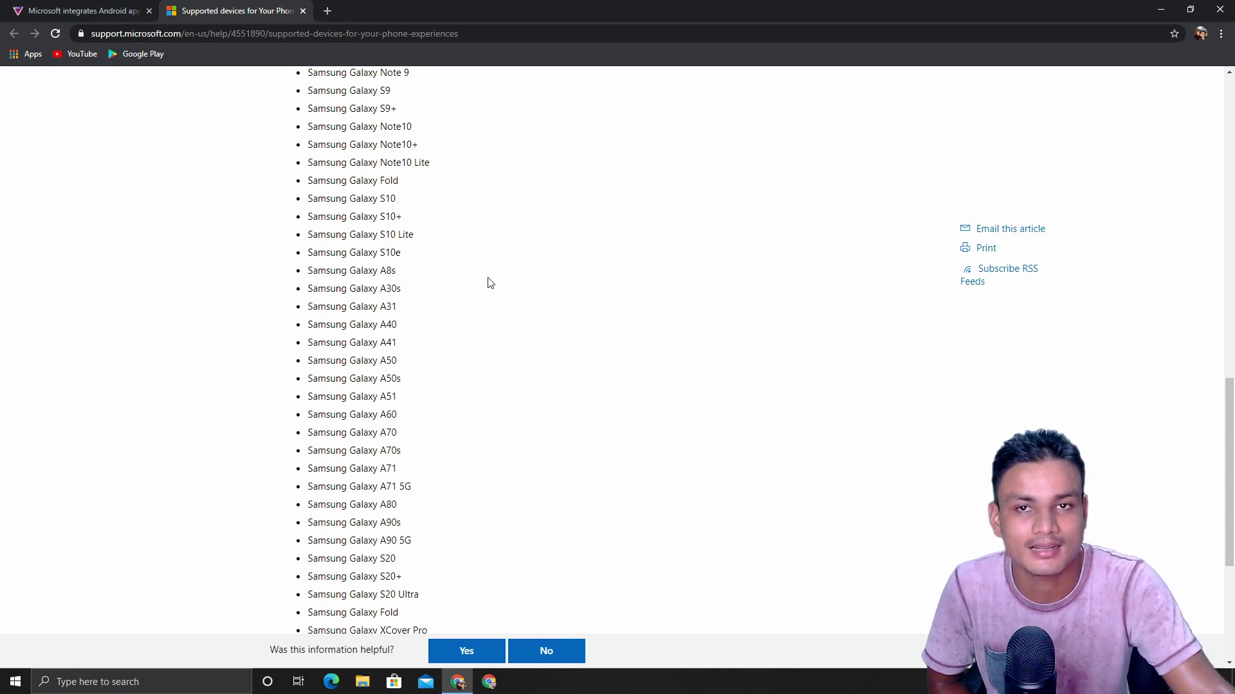
scroll(457, 328, "down", 1)
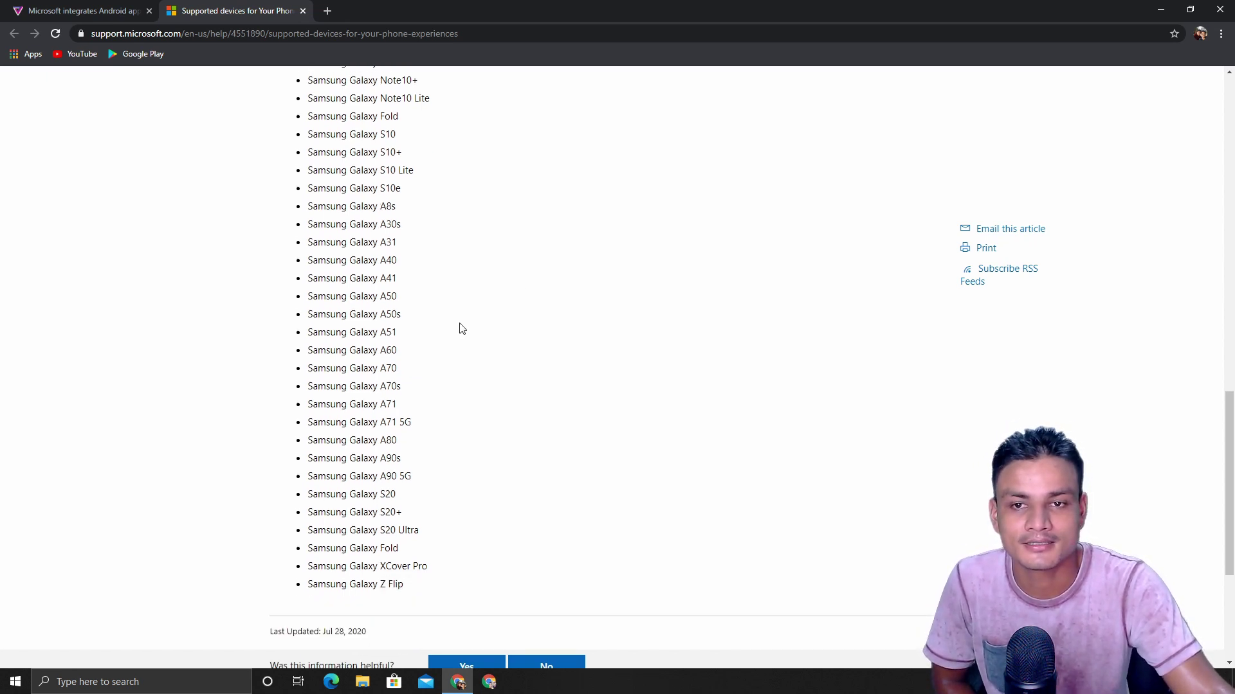
scroll(460, 330, "up", 1)
scroll(460, 329, "up", 1)
scroll(414, 330, "down", 1)
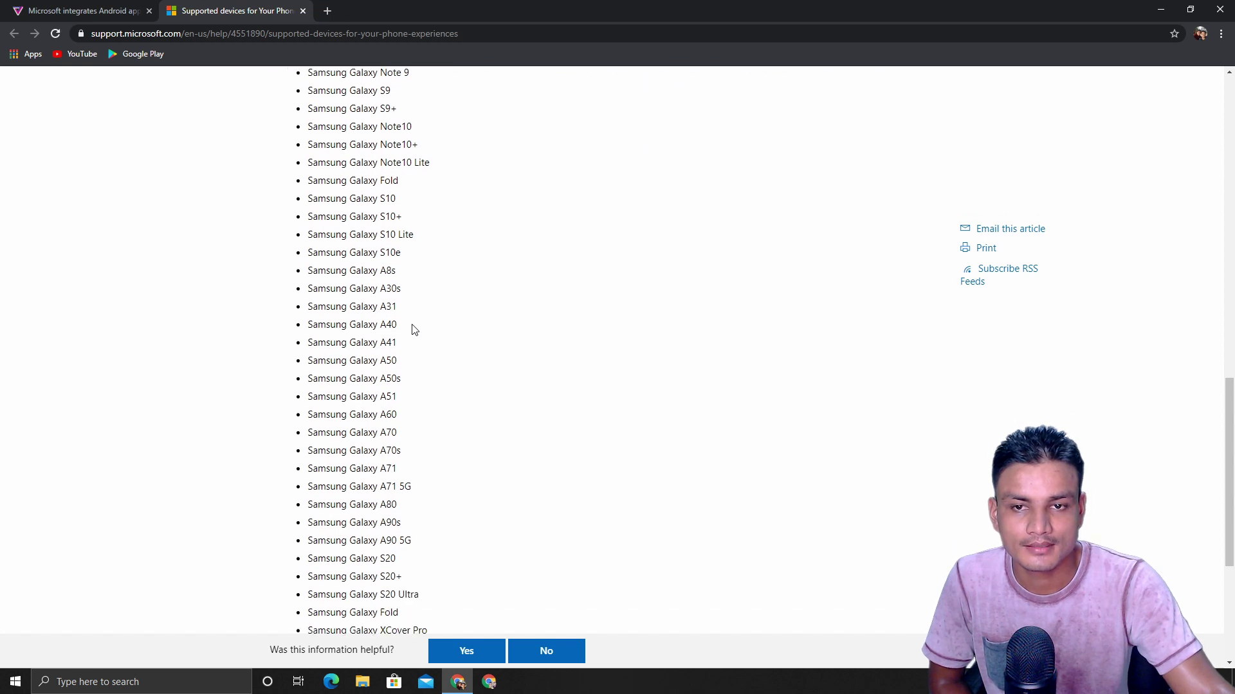
mouse_move(380, 307)
left_mouse_down()
mouse_move(411, 311)
mouse_move(397, 307)
left_mouse_up()
Reselect Galaxy A31 and scroll to the Phone screen list starting from Note 9.
left_click(388, 307)
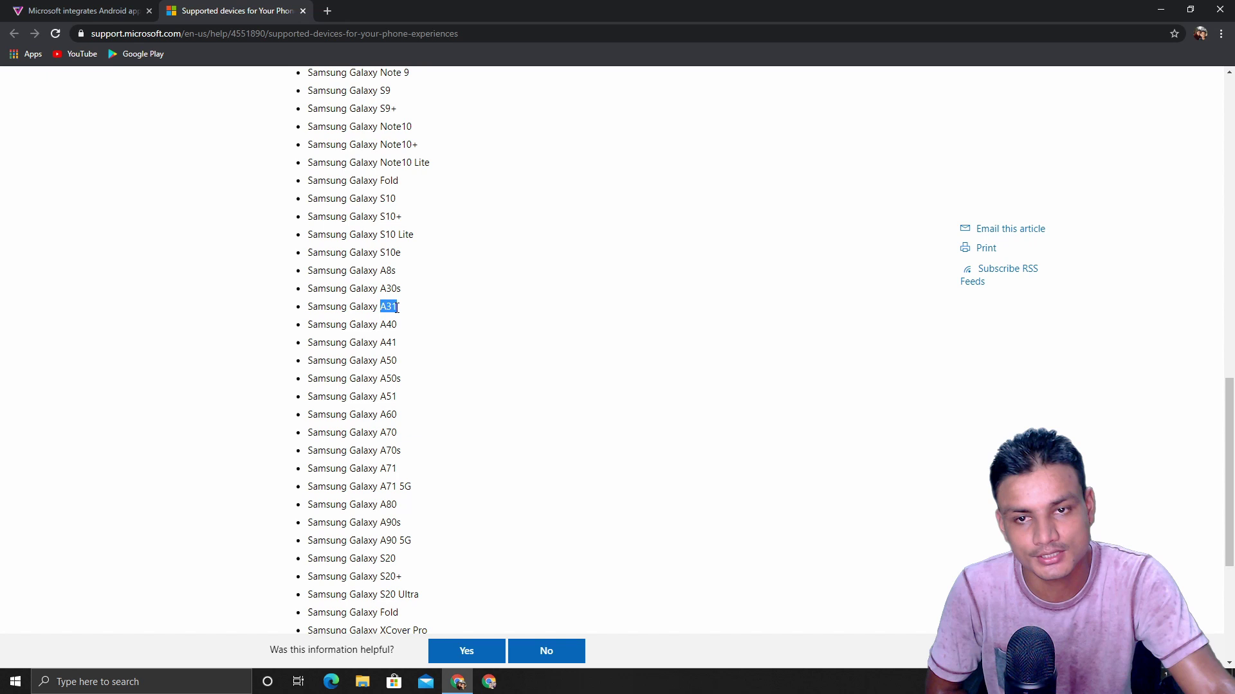
scroll(483, 342, "up", 1)
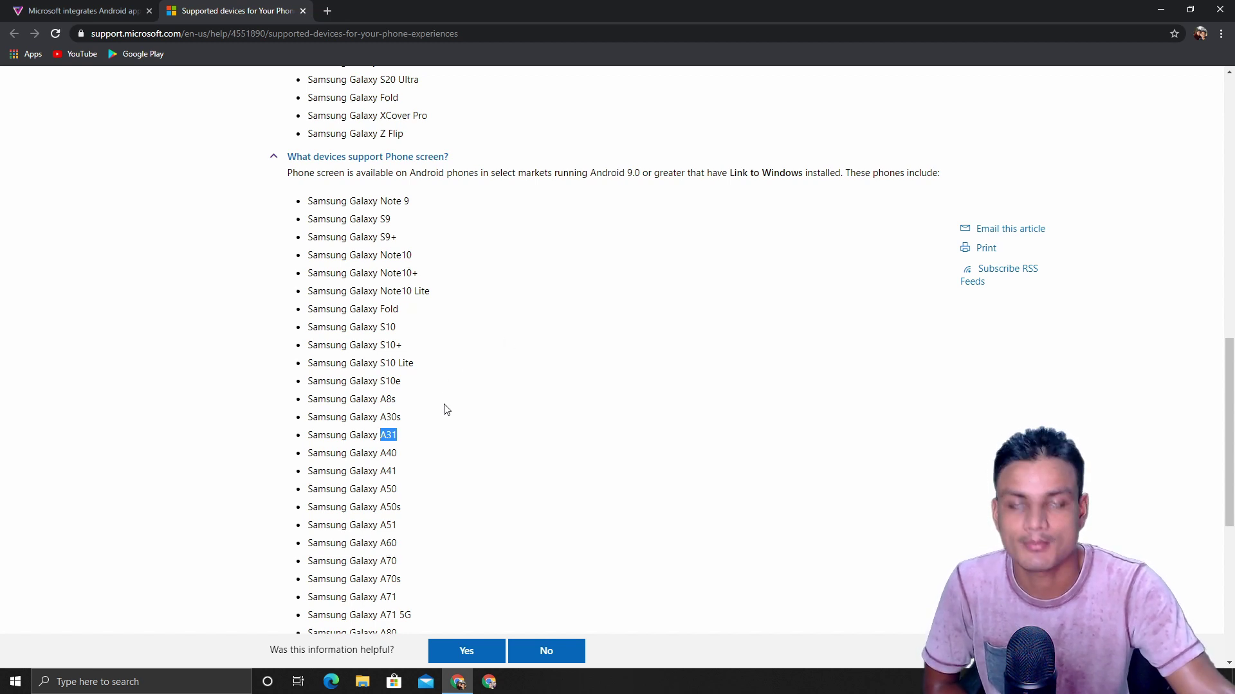
scroll(444, 408, "down", 1)
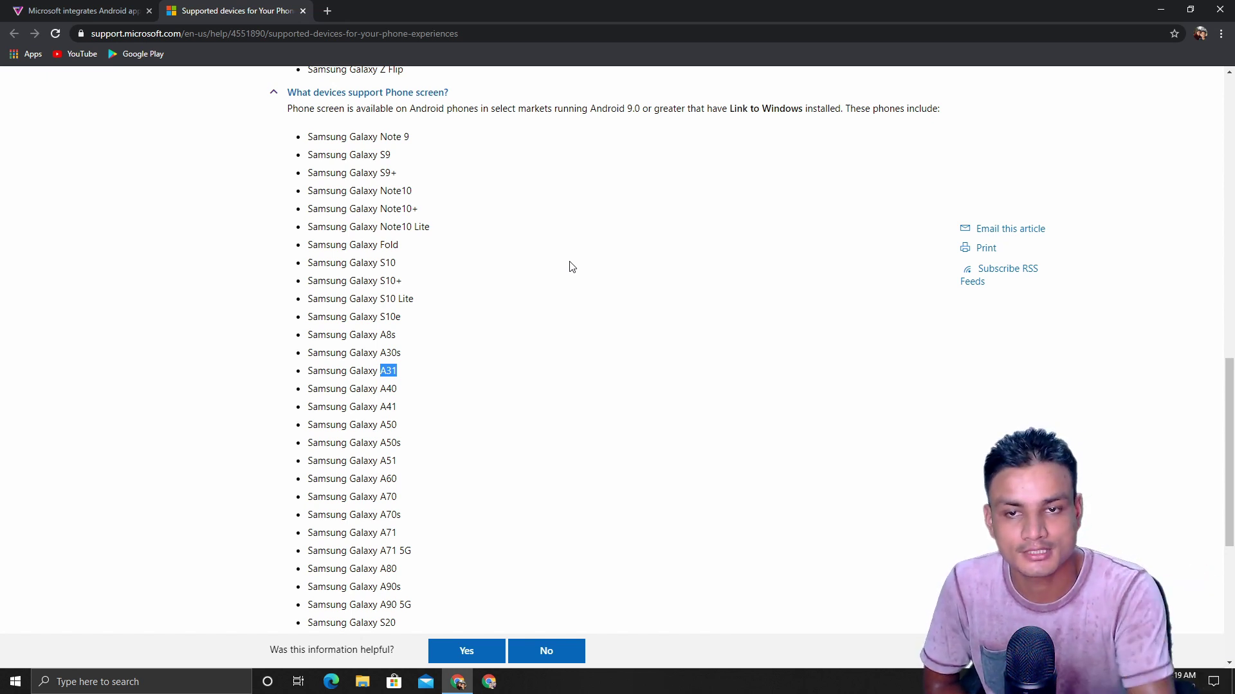
scroll(579, 281, "down", 2)
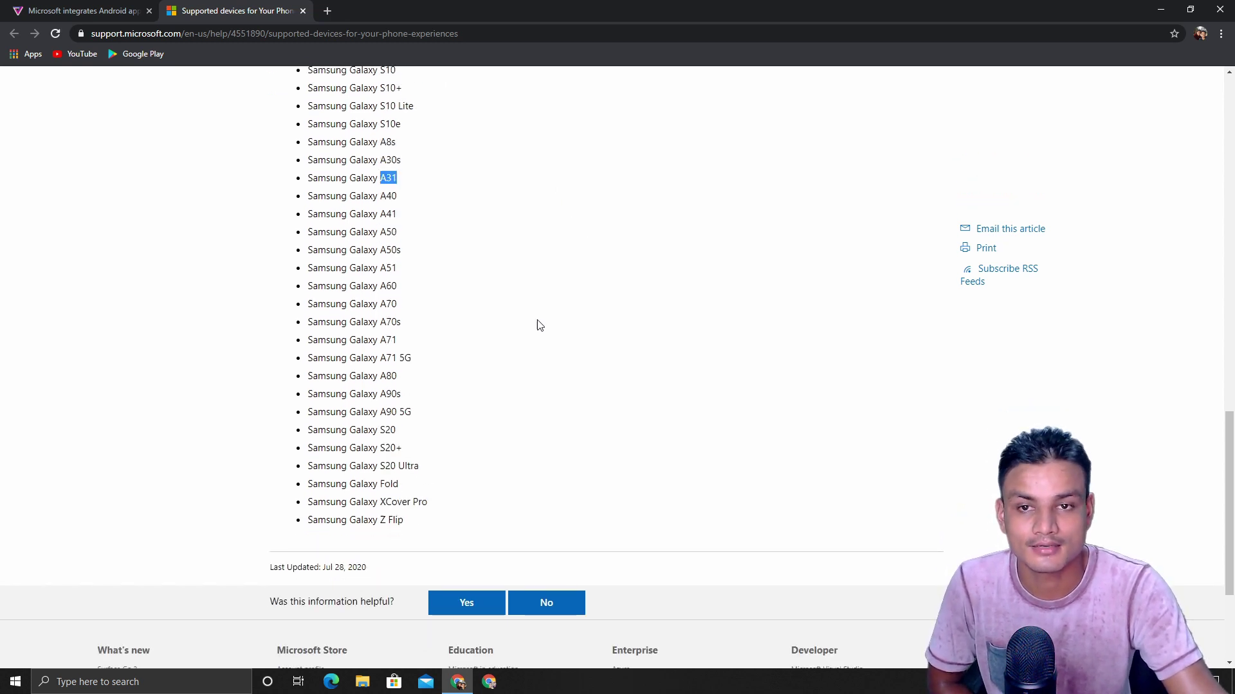
scroll(453, 371, "down", 1)
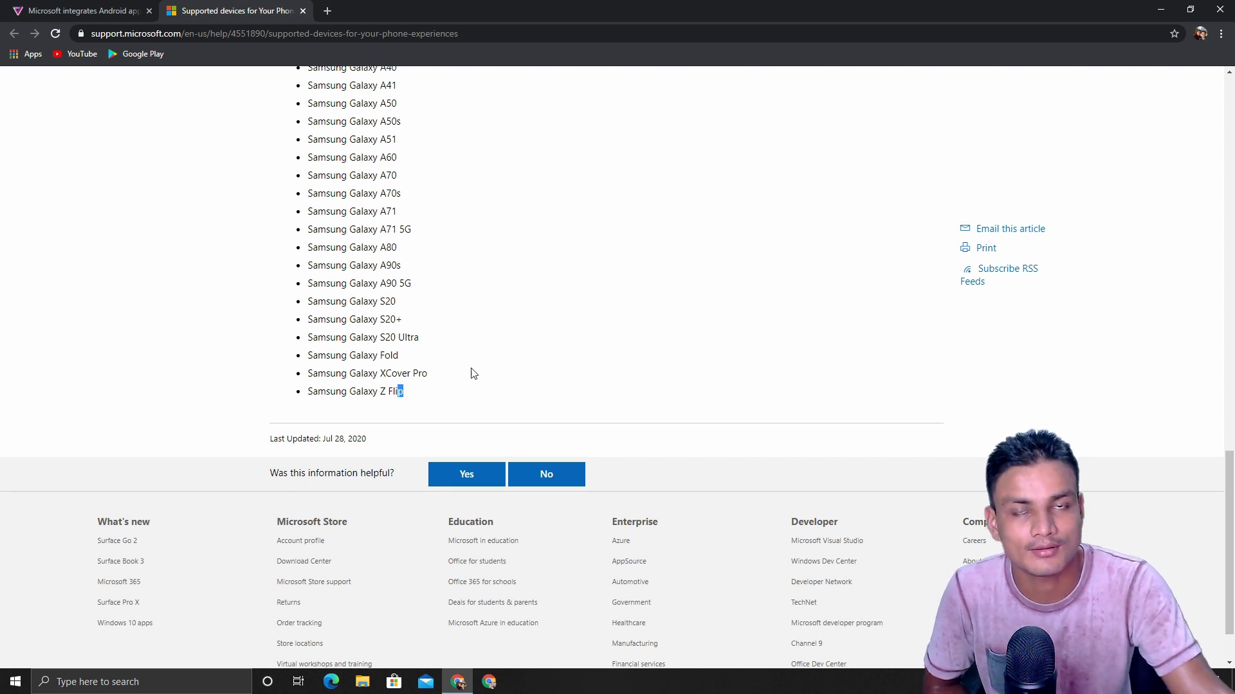
scroll(433, 396, "down", 3)
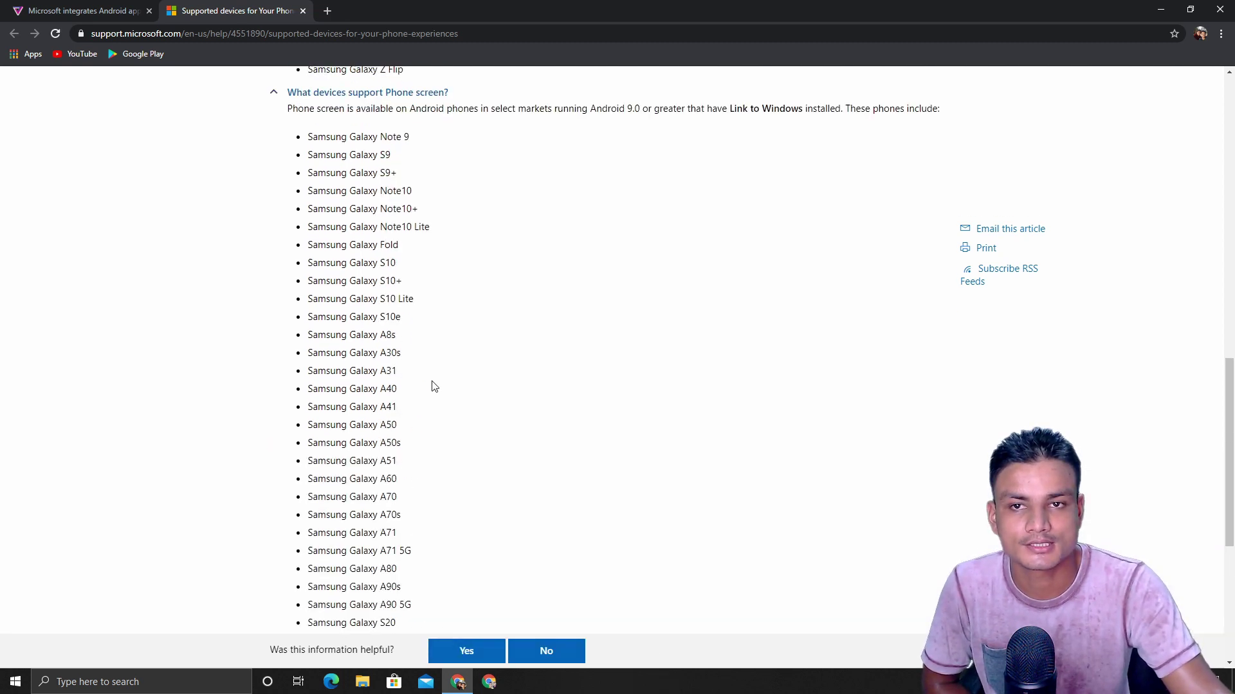
scroll(433, 386, "up", 2)
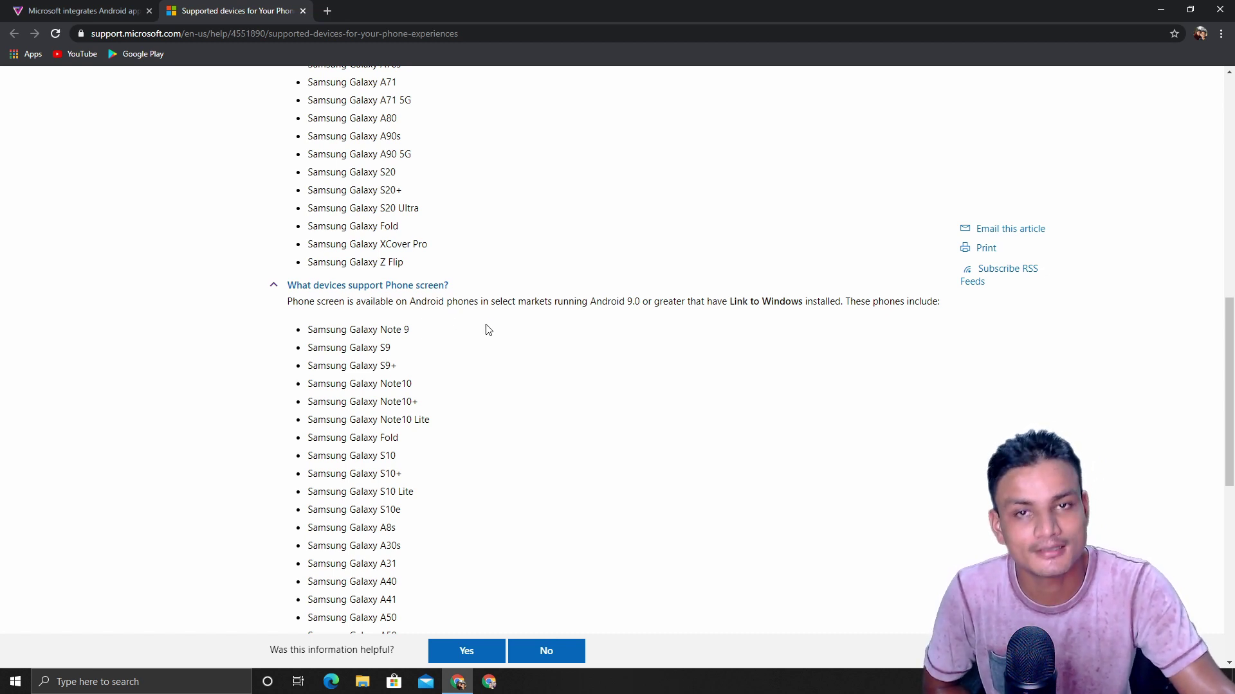
scroll(486, 352, "down", 2)
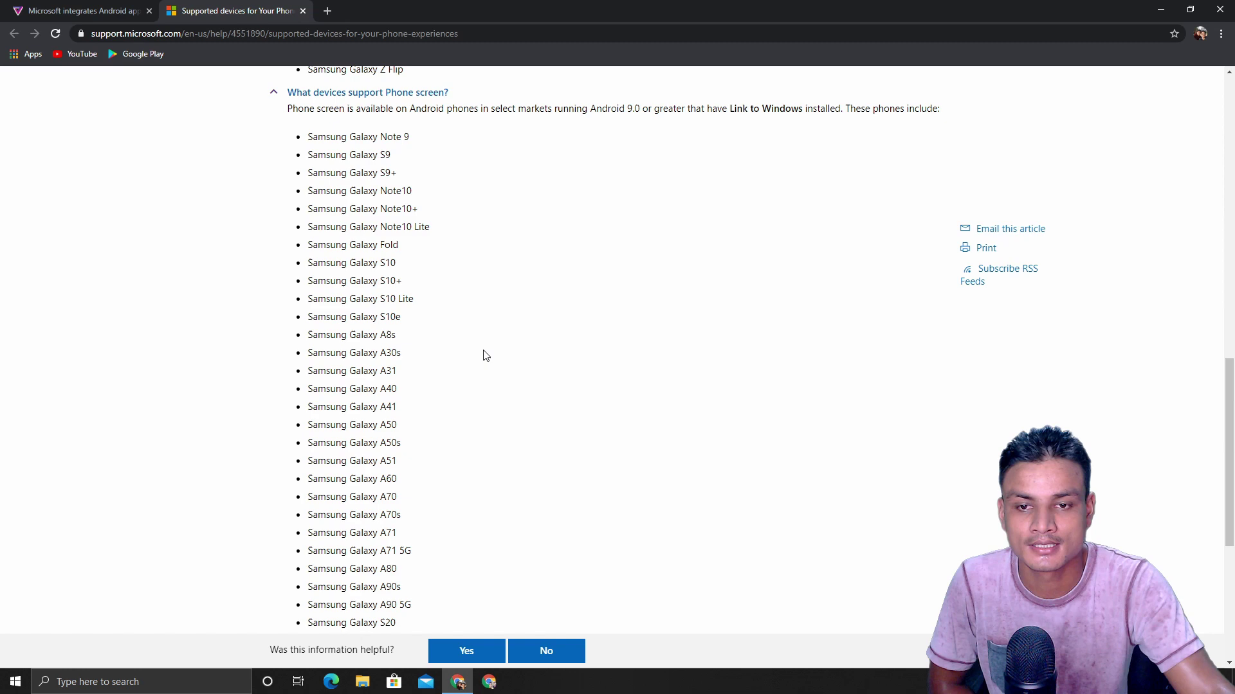
scroll(483, 355, "down", 3)
scroll(483, 295, "up", 3)
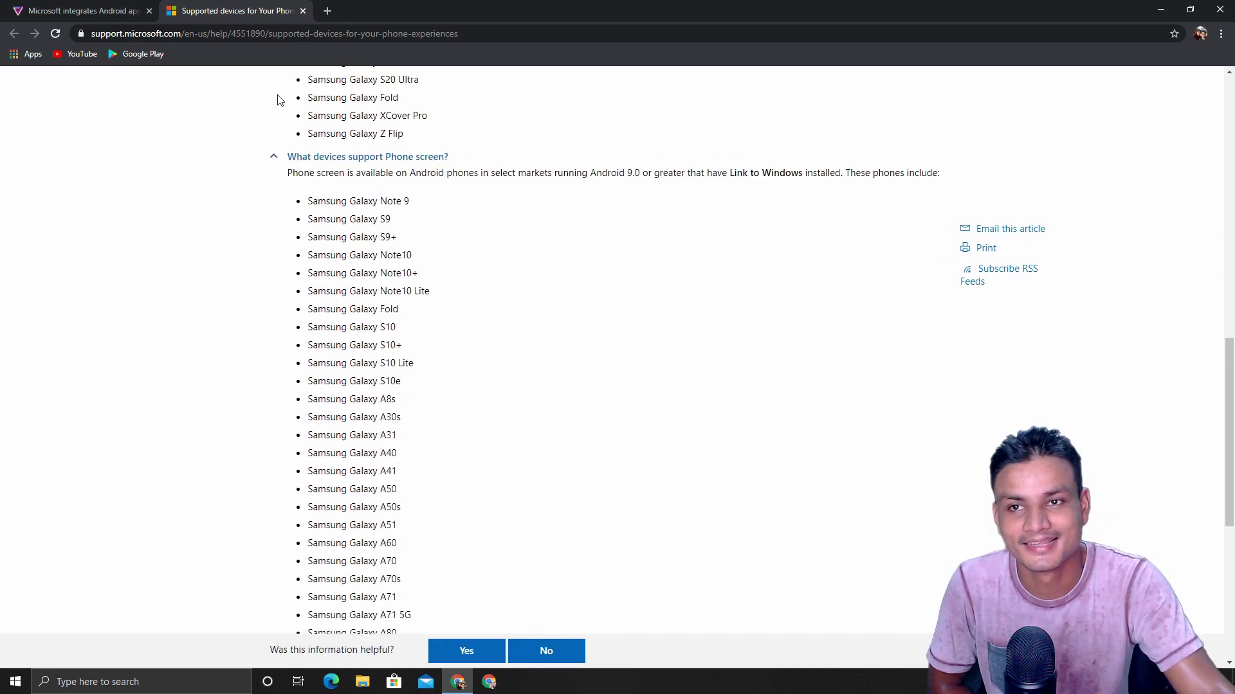
Return to The Verge tab and scroll to the paragraphs on running multiple apps side by side.
left_click(97, 11)
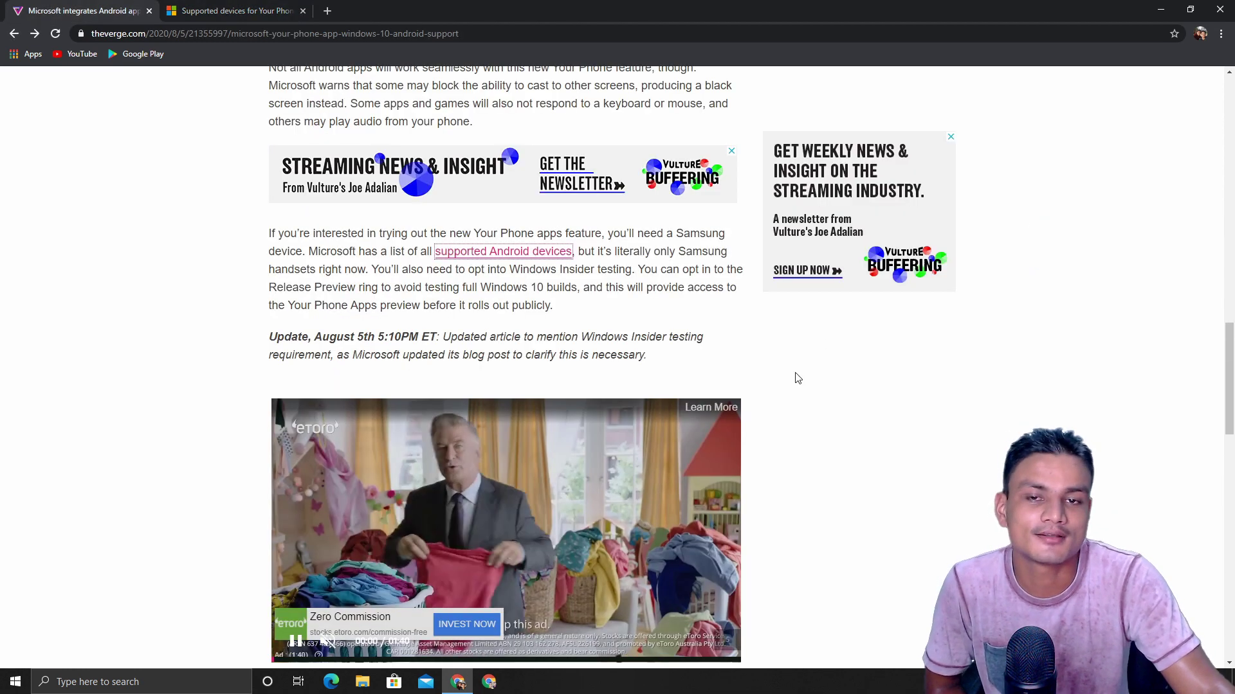
scroll(868, 391, "up", 3)
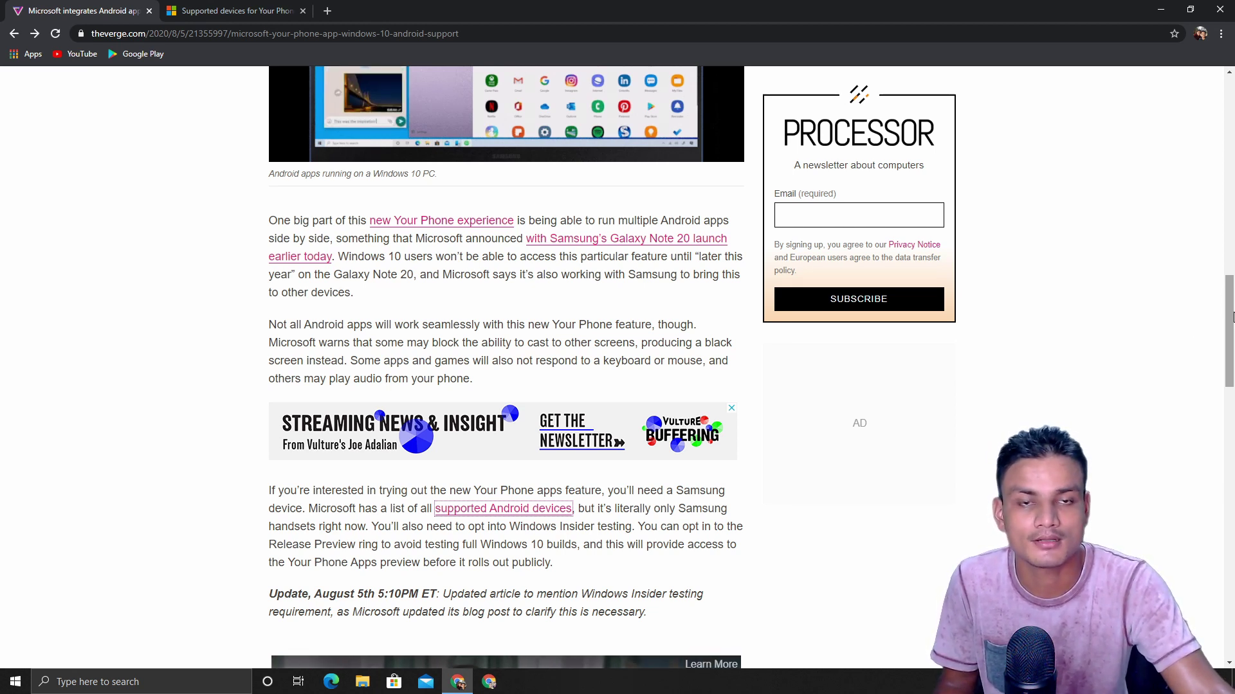
scroll(597, 421, "up", 3)
scroll(597, 421, "up", 2)
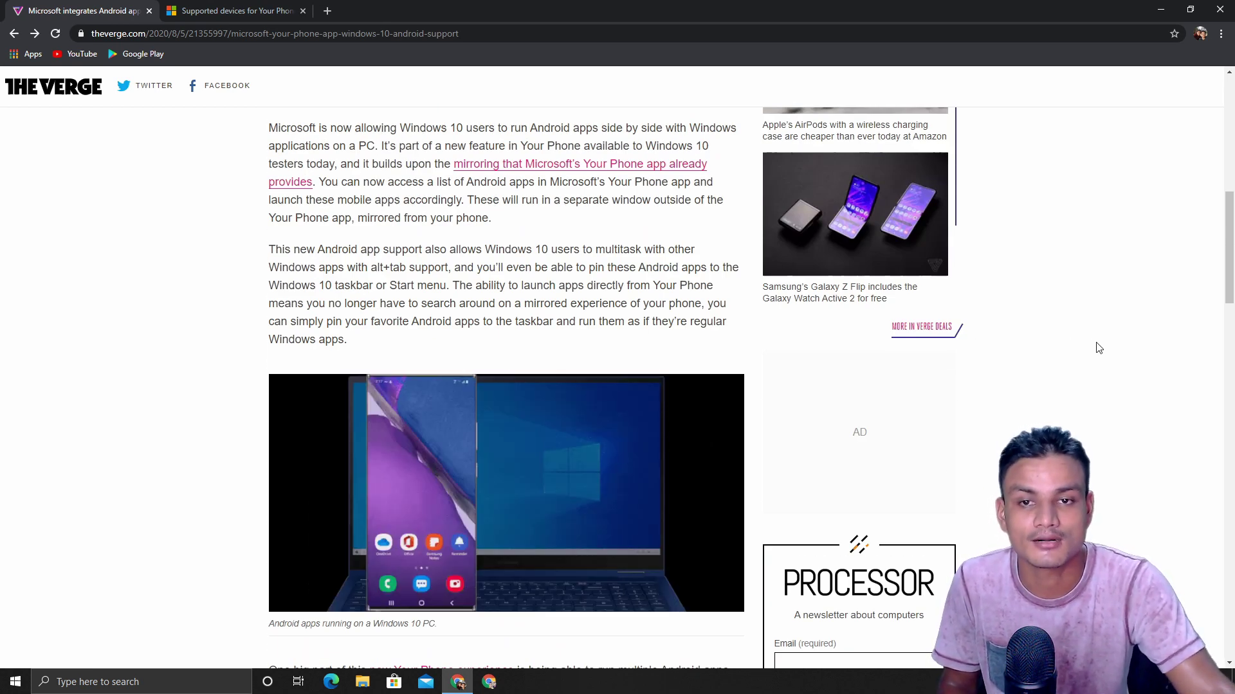
scroll(1068, 406, "down", 1)
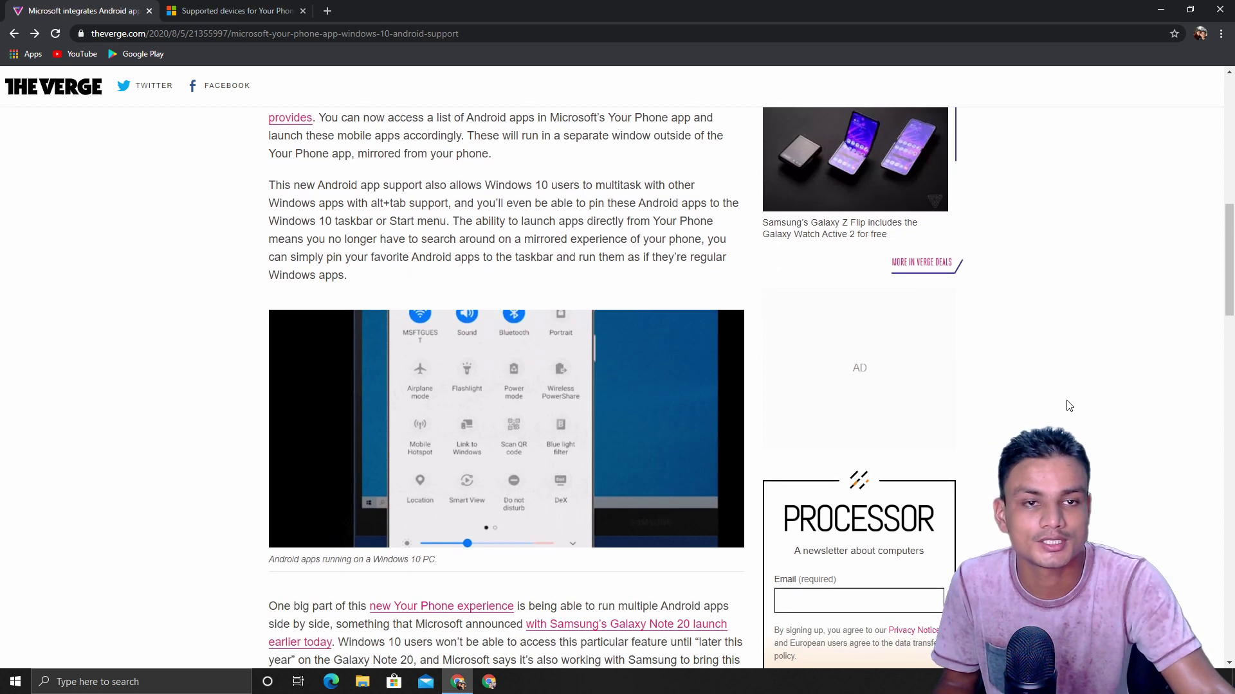
scroll(1059, 374, "down", 2)
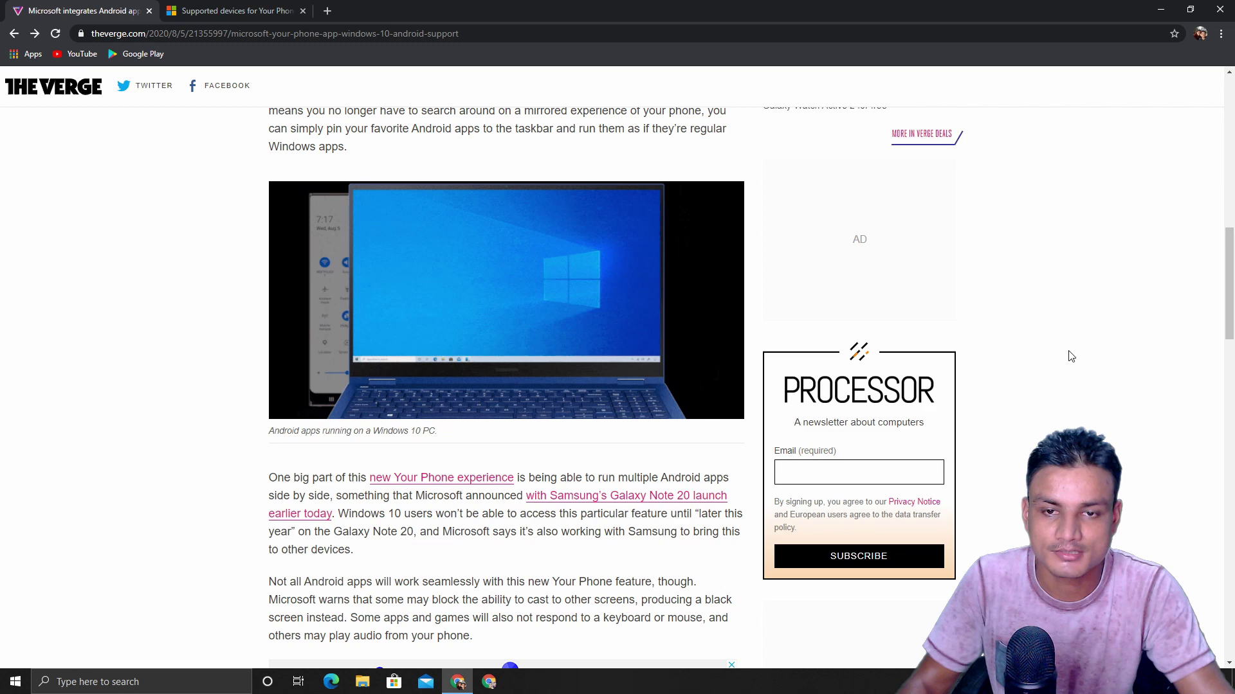
scroll(533, 415, "down", 2)
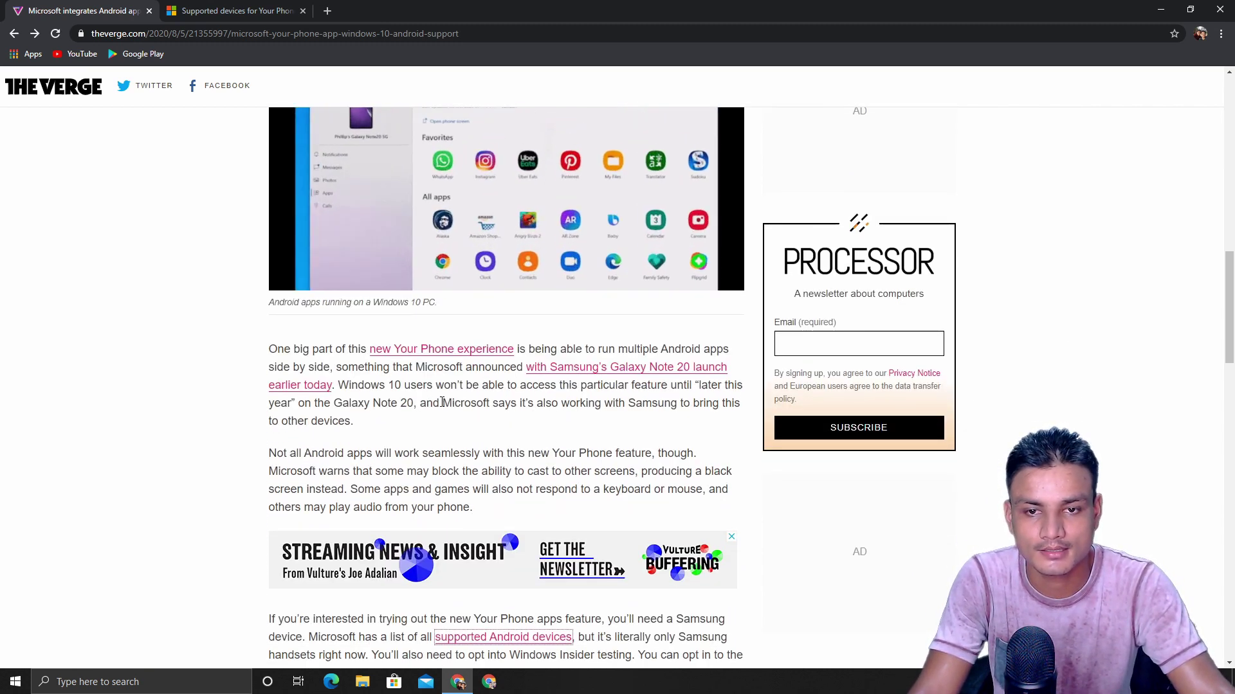
left_click_drag(443, 403, 462, 430)
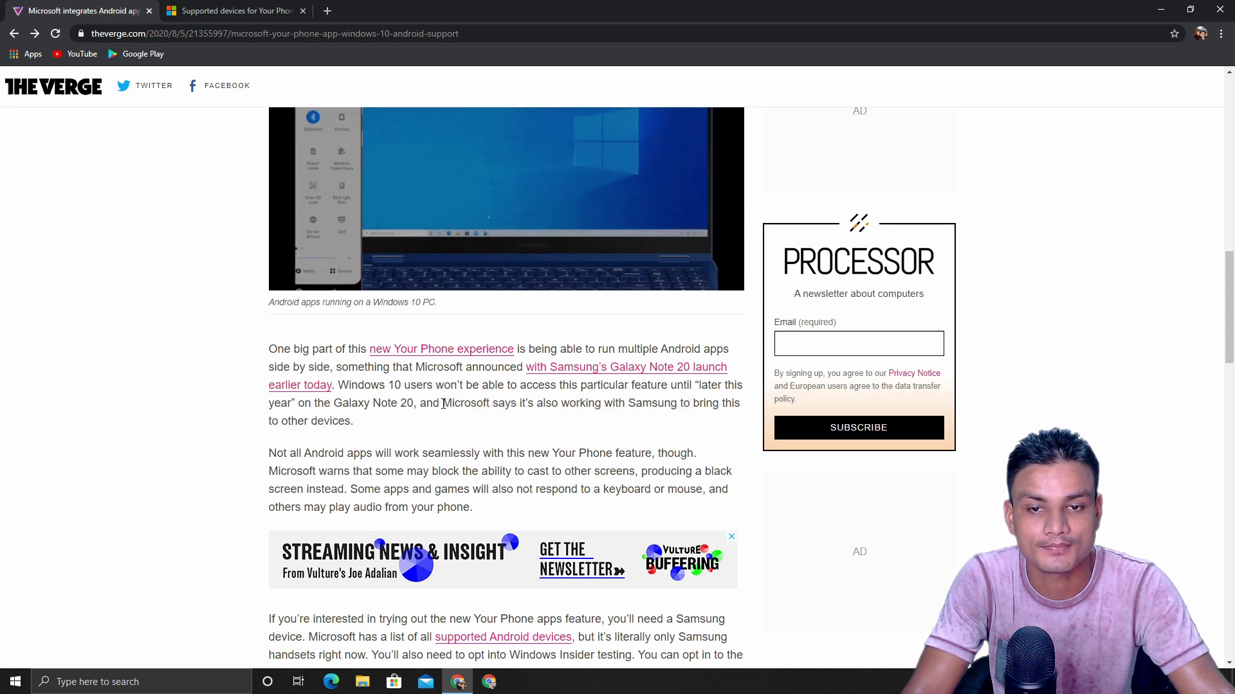
left_click_drag(444, 404, 466, 422)
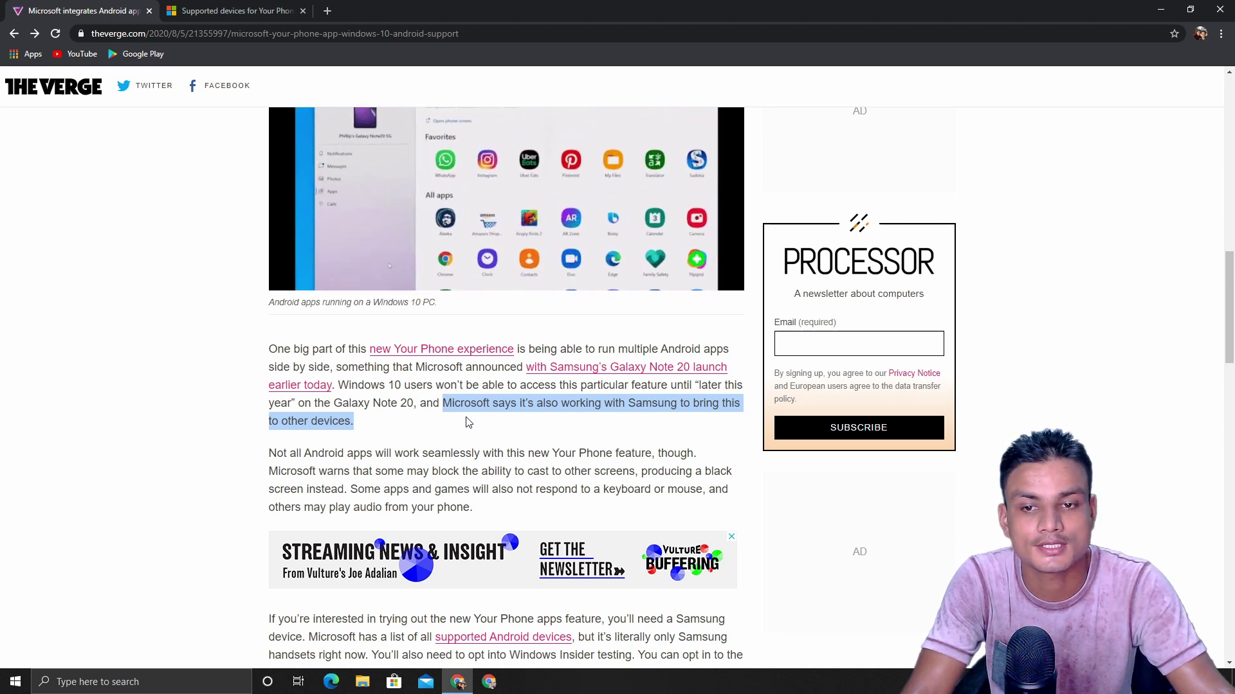
left_click(386, 428)
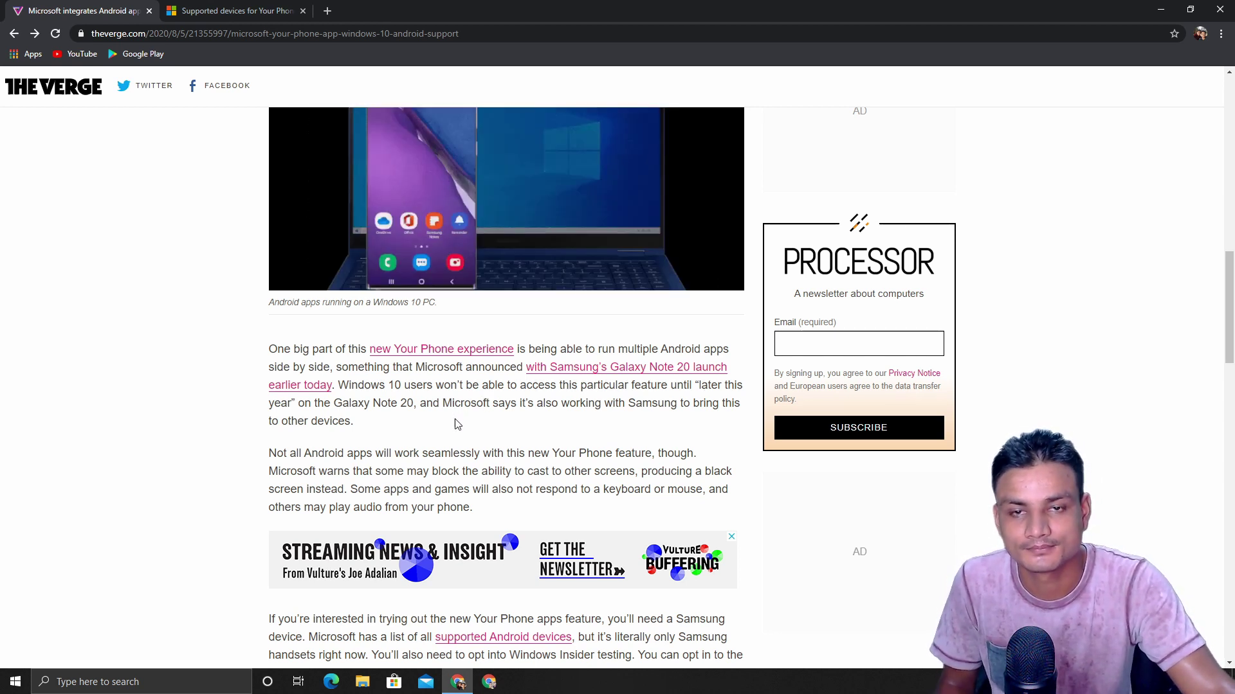
scroll(456, 425, "down", 2)
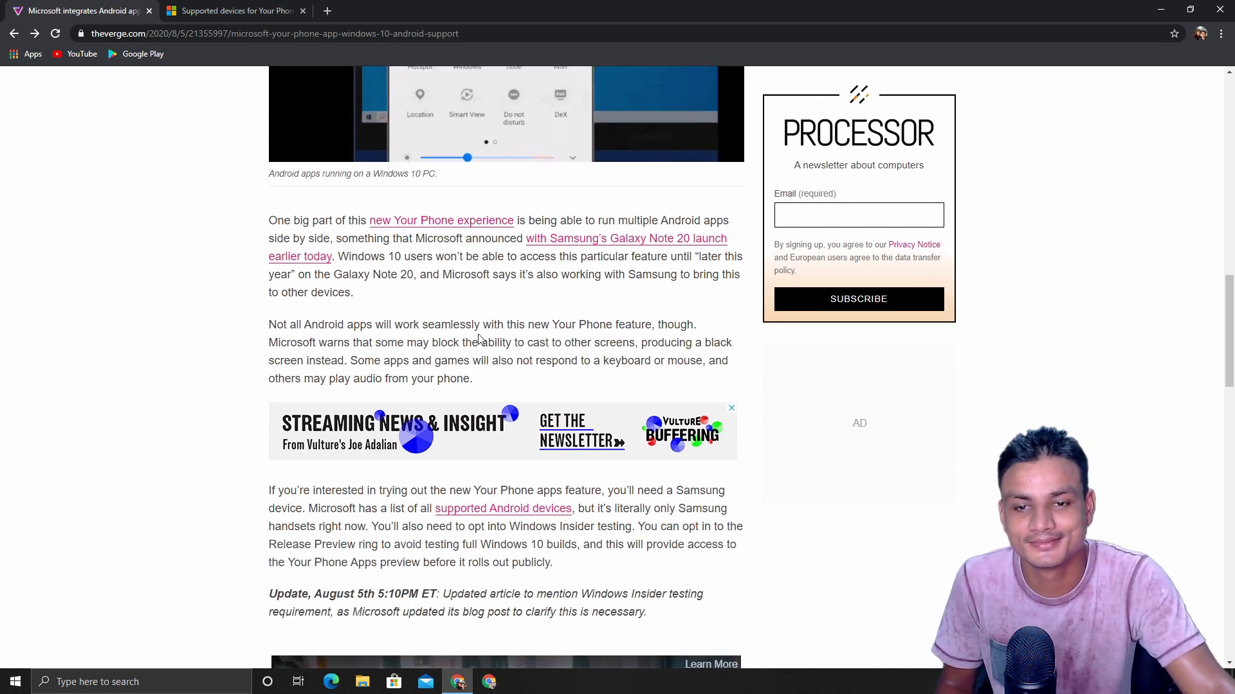
scroll(478, 337, "down", 2)
scroll(439, 358, "down", 2)
scroll(439, 358, "up", 3)
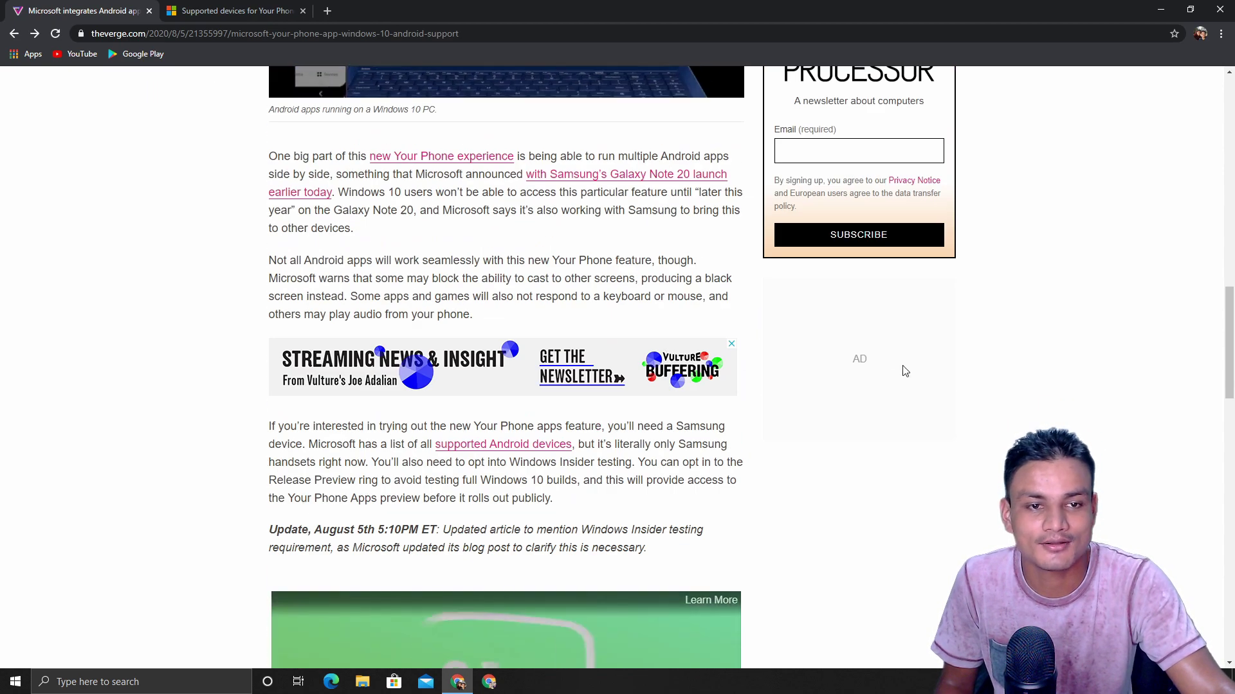
left_click_drag(1231, 363, 1232, 333)
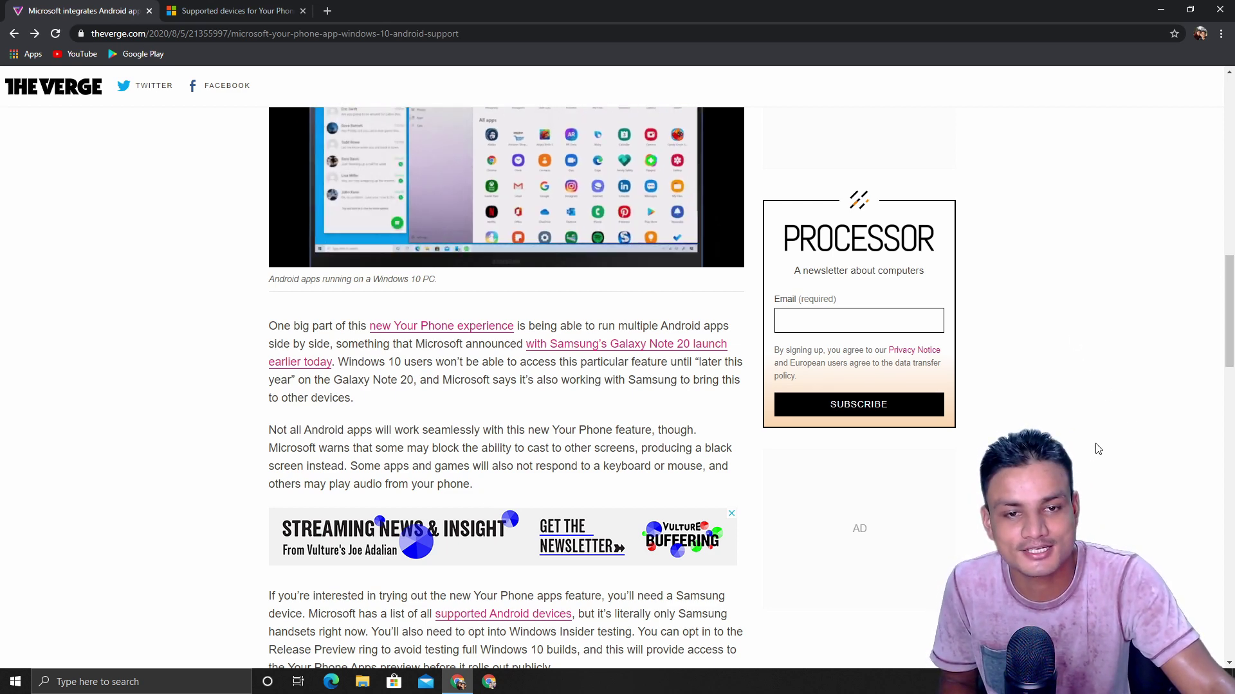
scroll(966, 483, "down", 1)
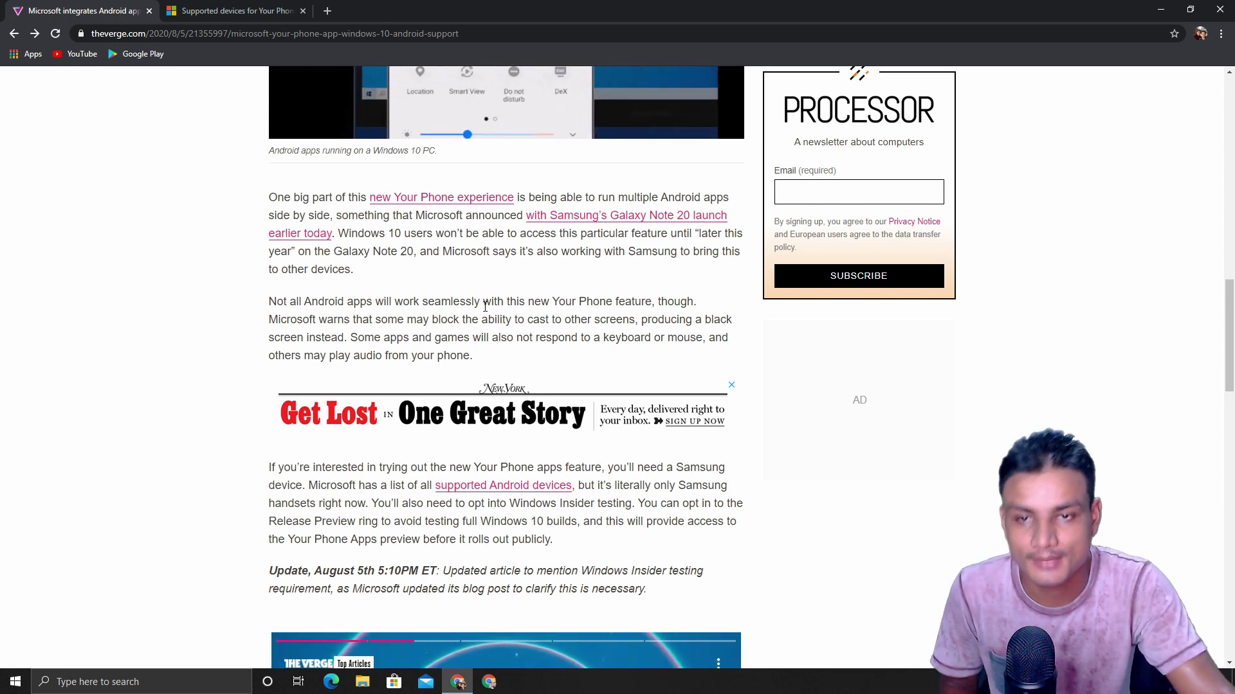
scroll(467, 315, "down", 2)
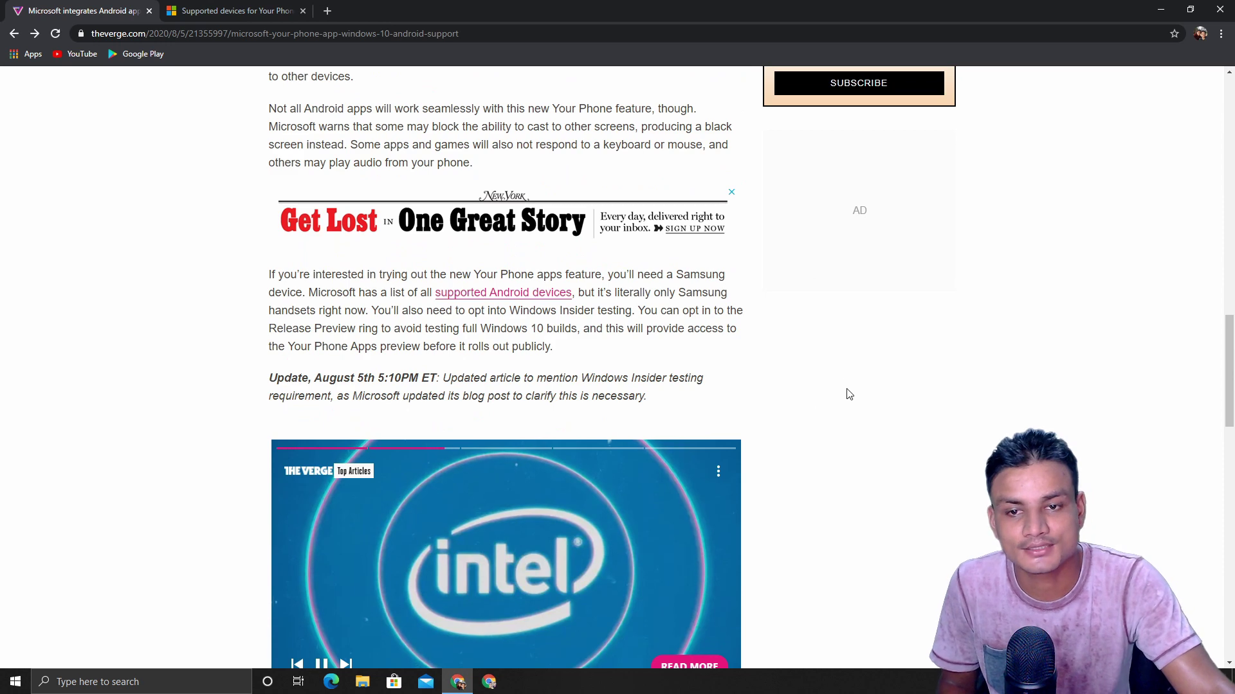
scroll(860, 350, "up", 2)
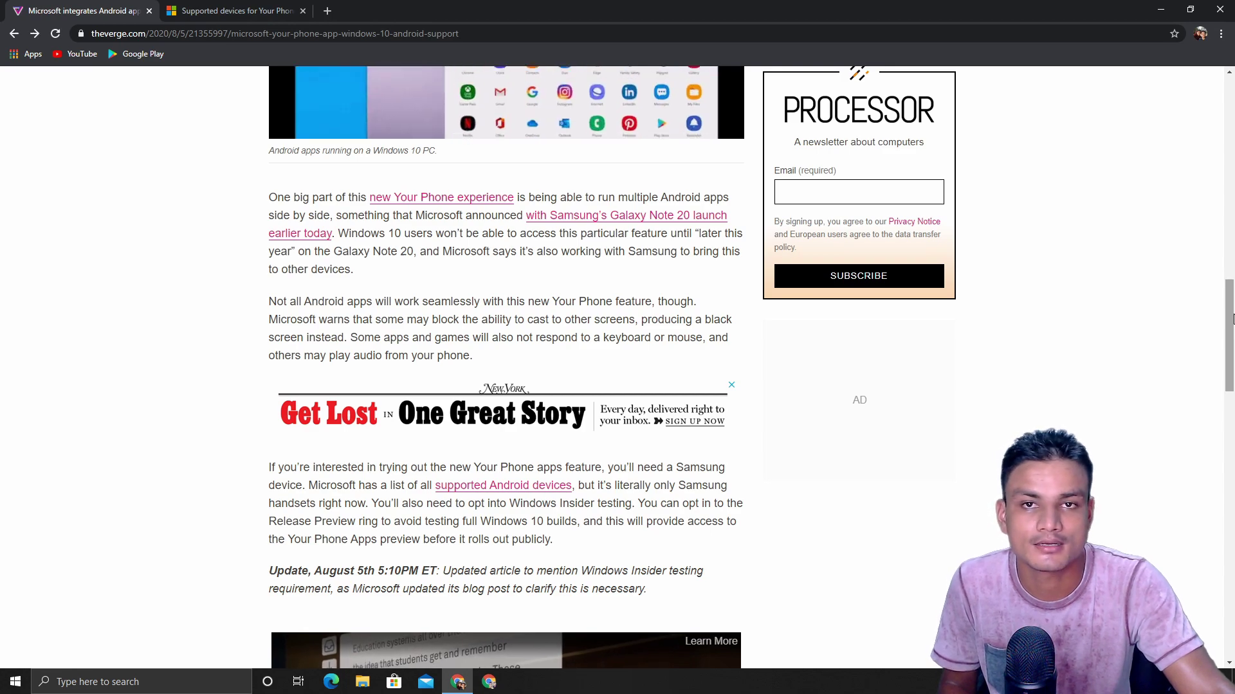
left_click_drag(1232, 318, 1232, 184)
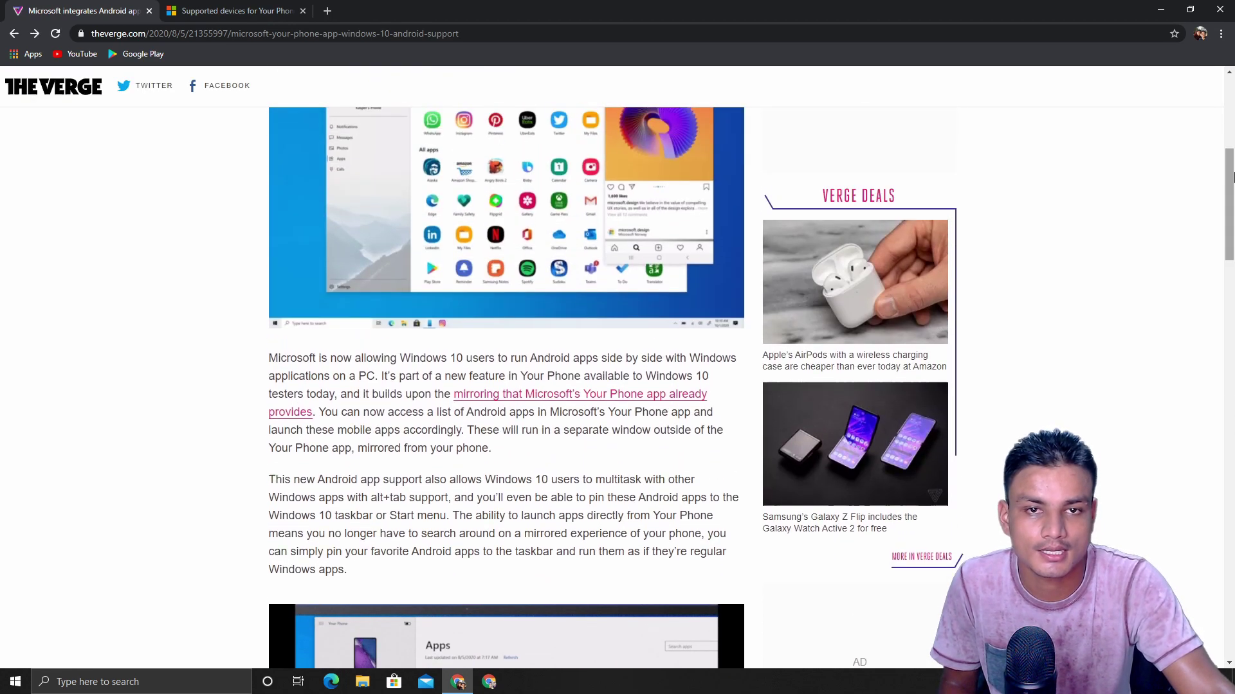
scroll(518, 448, "up", 3)
scroll(518, 447, "down", 2)
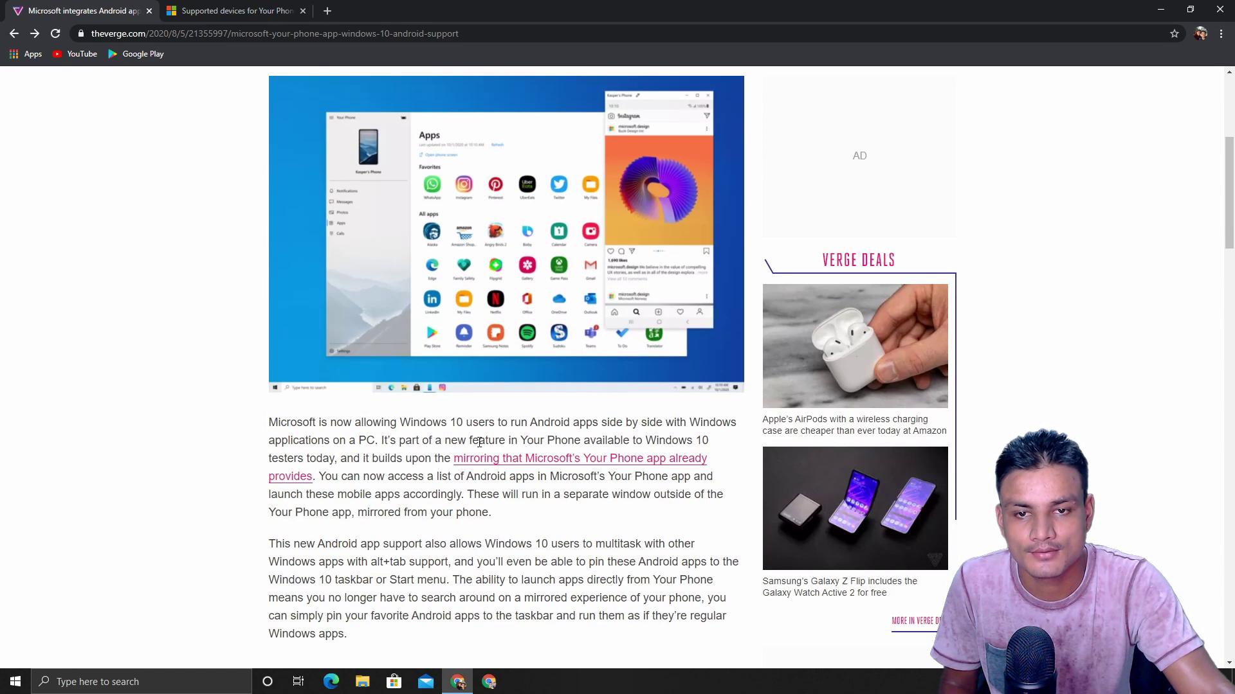
scroll(421, 458, "down", 3)
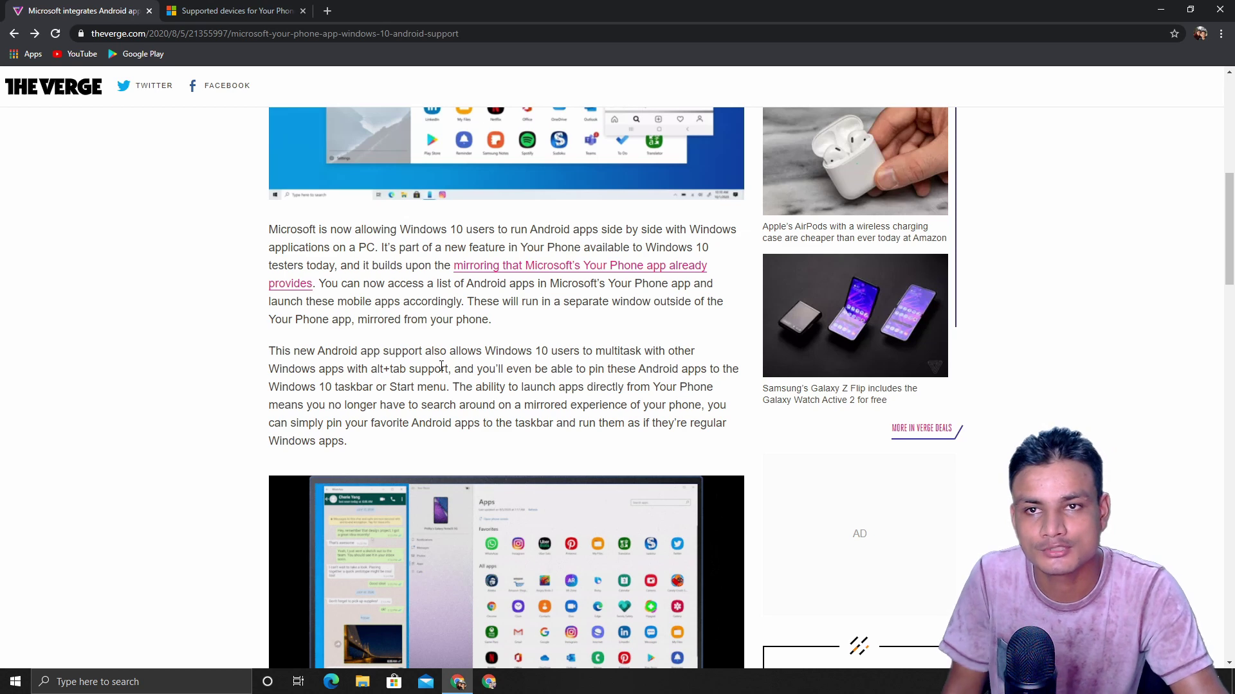
scroll(490, 442, "down", 1)
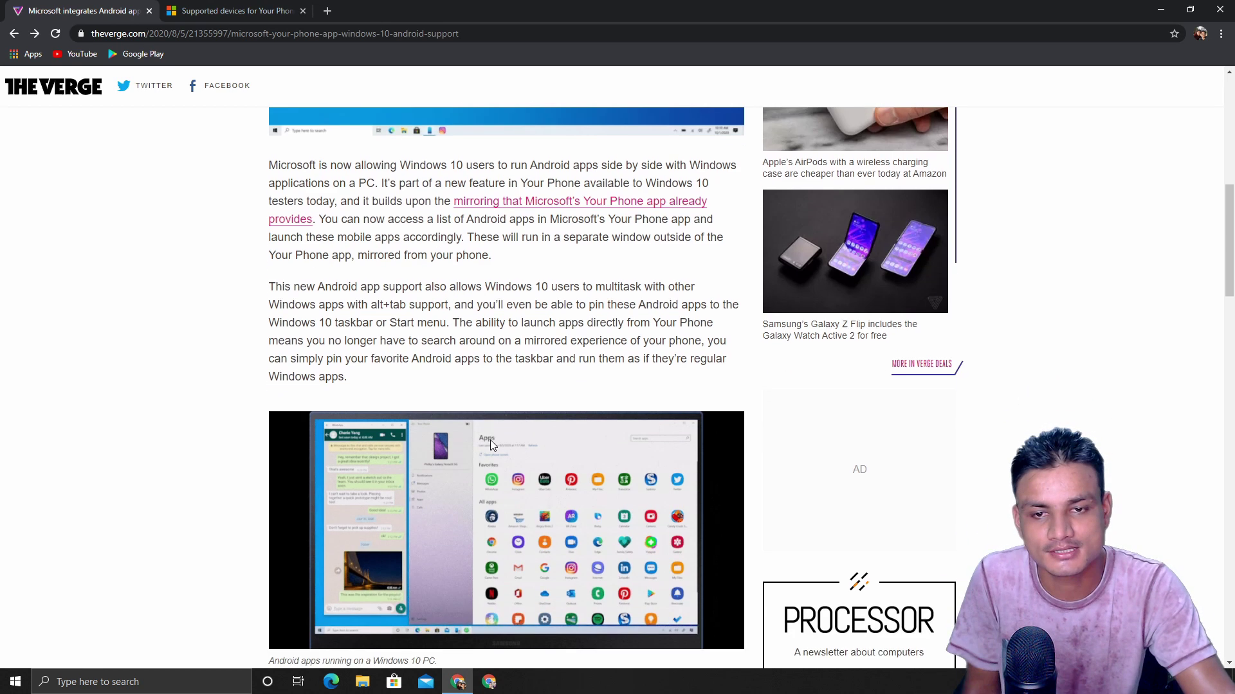
scroll(594, 417, "up", 2)
scroll(511, 358, "up", 2)
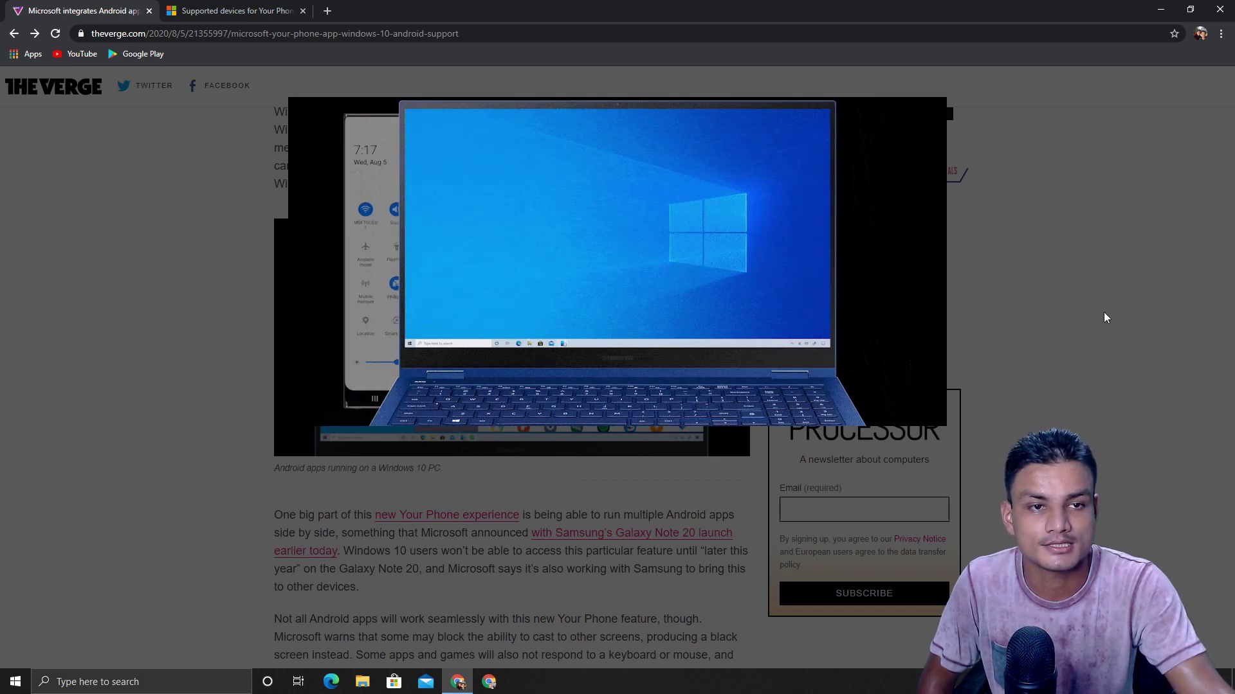
scroll(1081, 341, "up", 4)
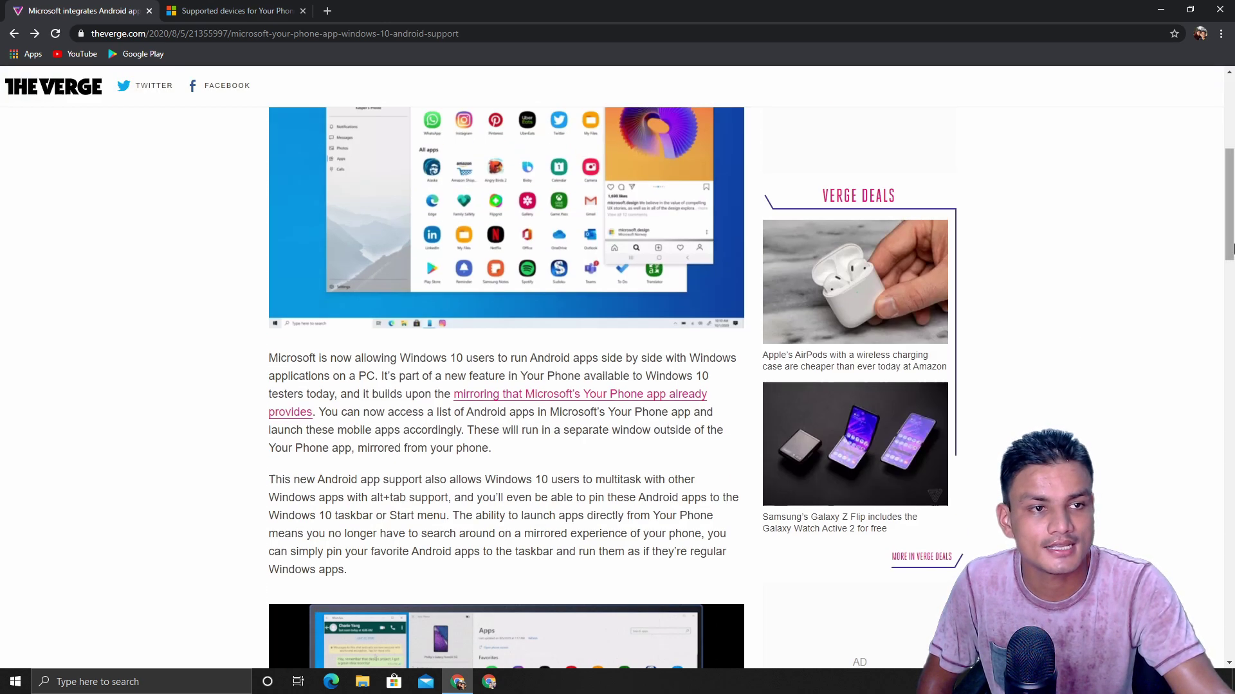
mouse_move(1227, 208)
left_mouse_down()
mouse_move(1231, 132)
mouse_move(1232, 279)
left_mouse_up()
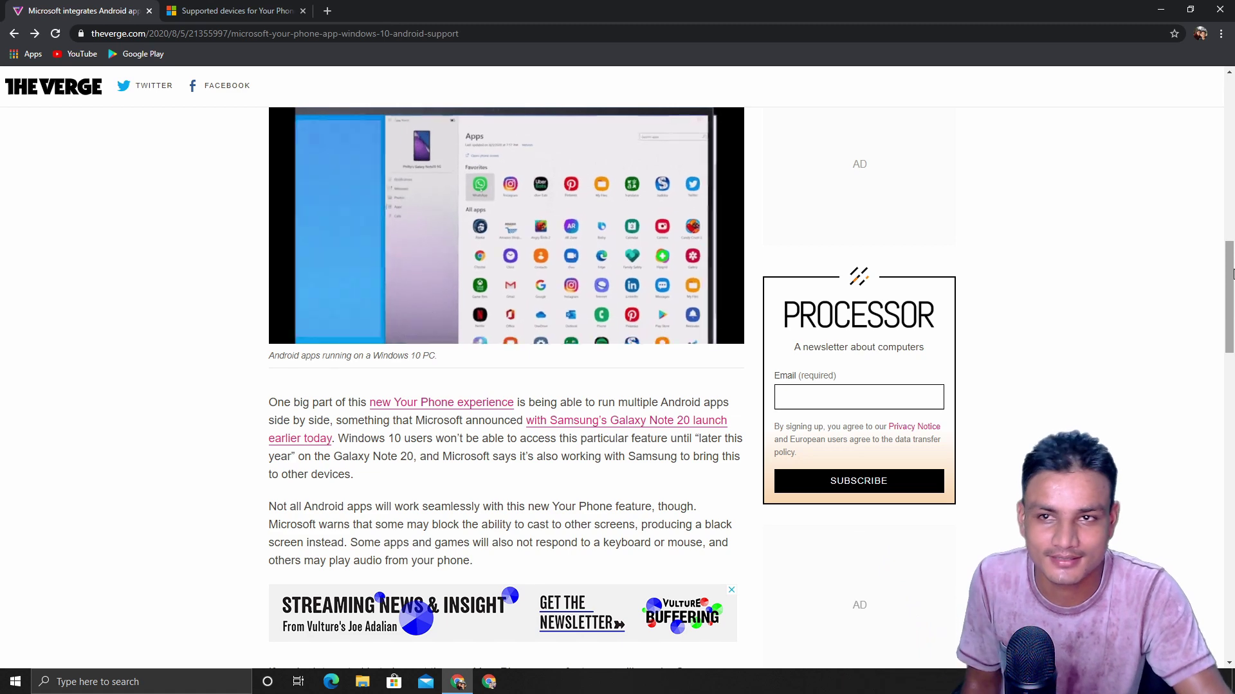
scroll(1231, 275, "down", 1)
scroll(1232, 274, "up", 1)
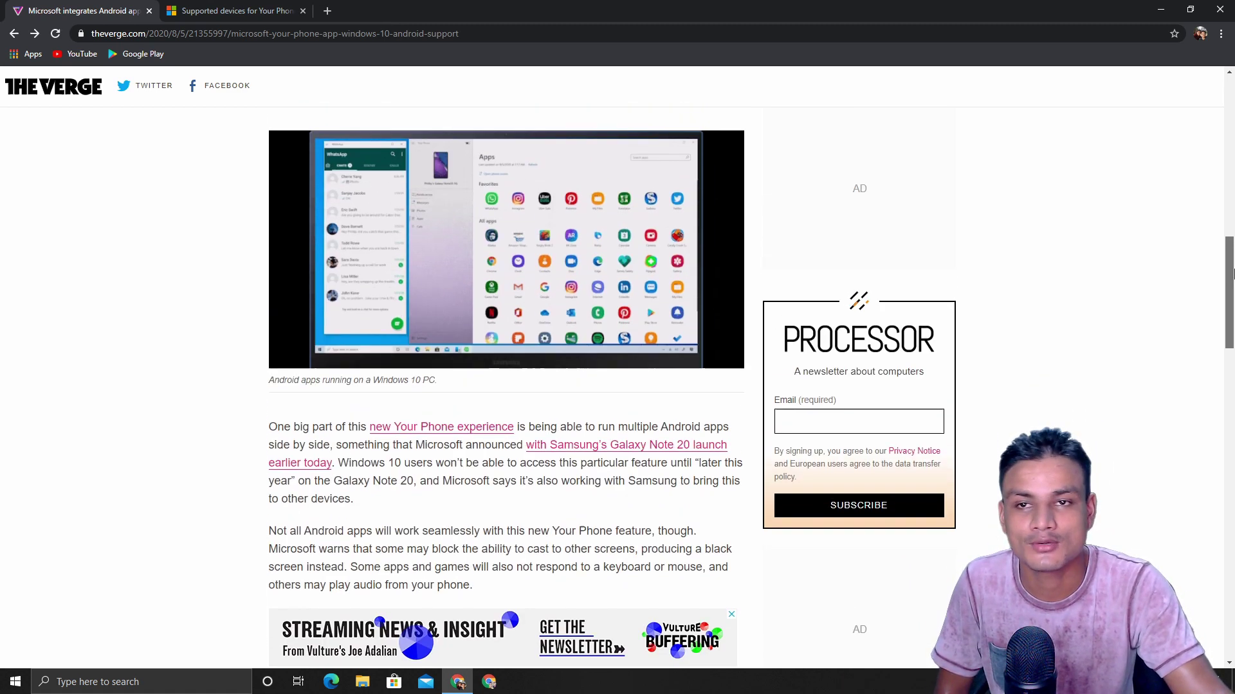
scroll(634, 321, "down", 2)
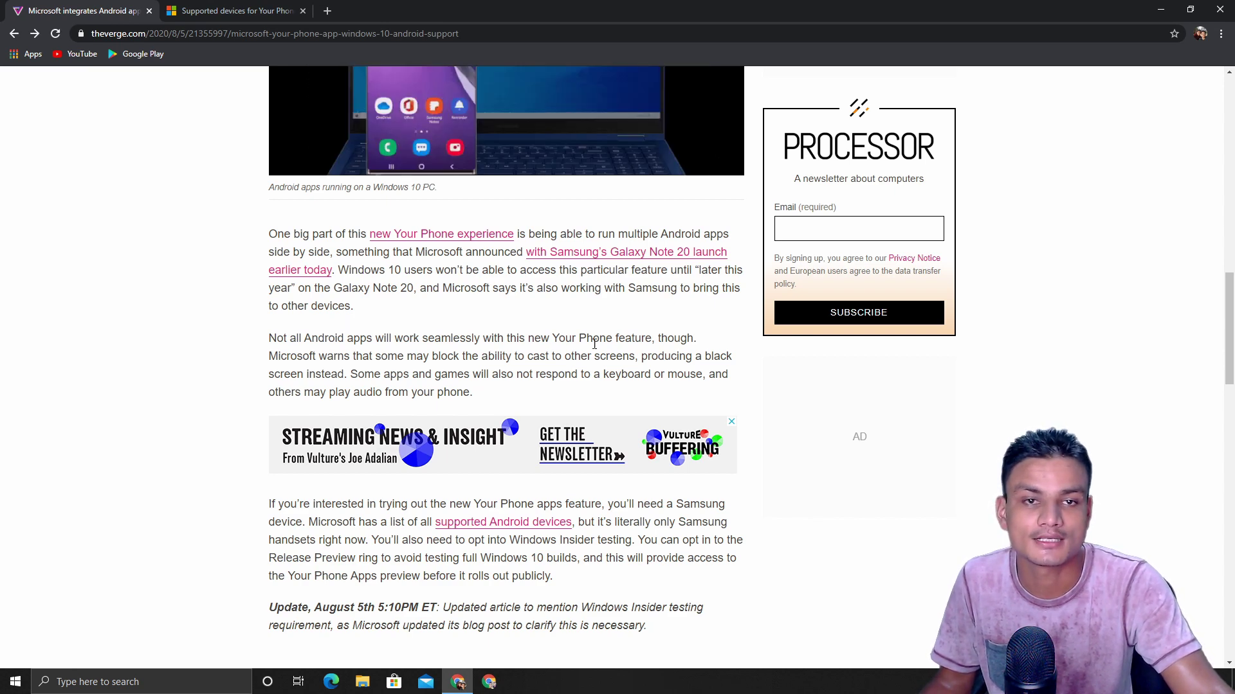
scroll(759, 295, "up", 3)
scroll(744, 242, "up", 3)
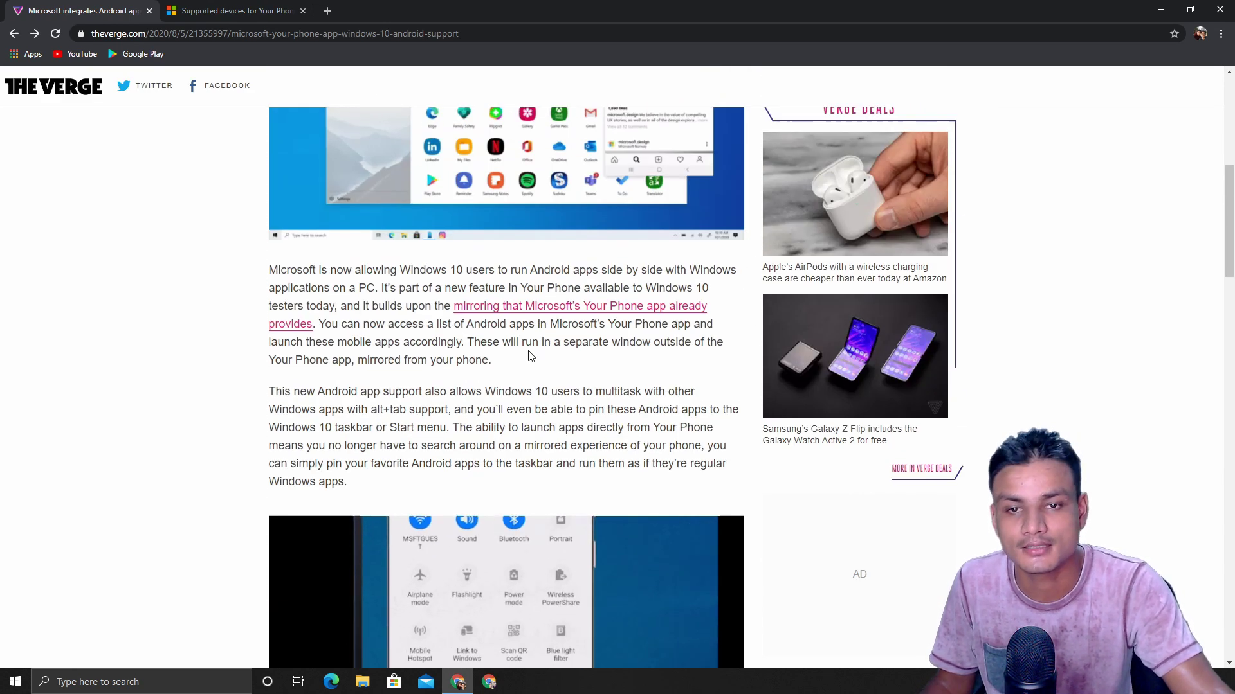
scroll(524, 387, "down", 2)
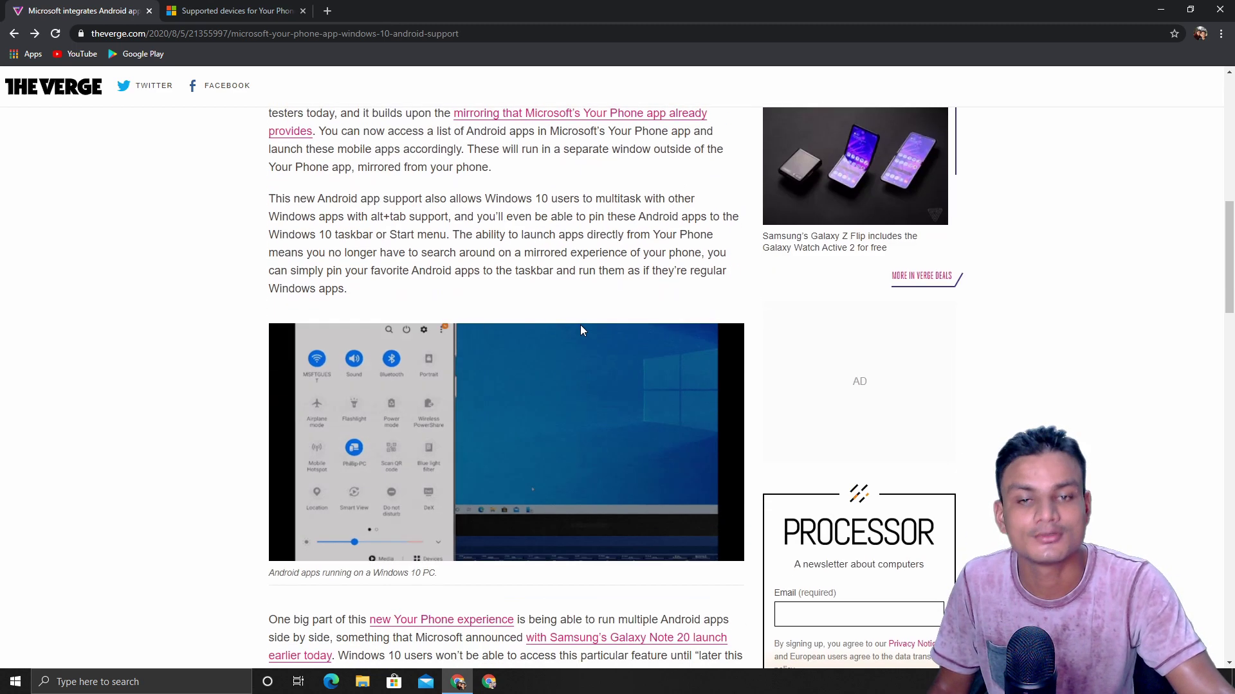